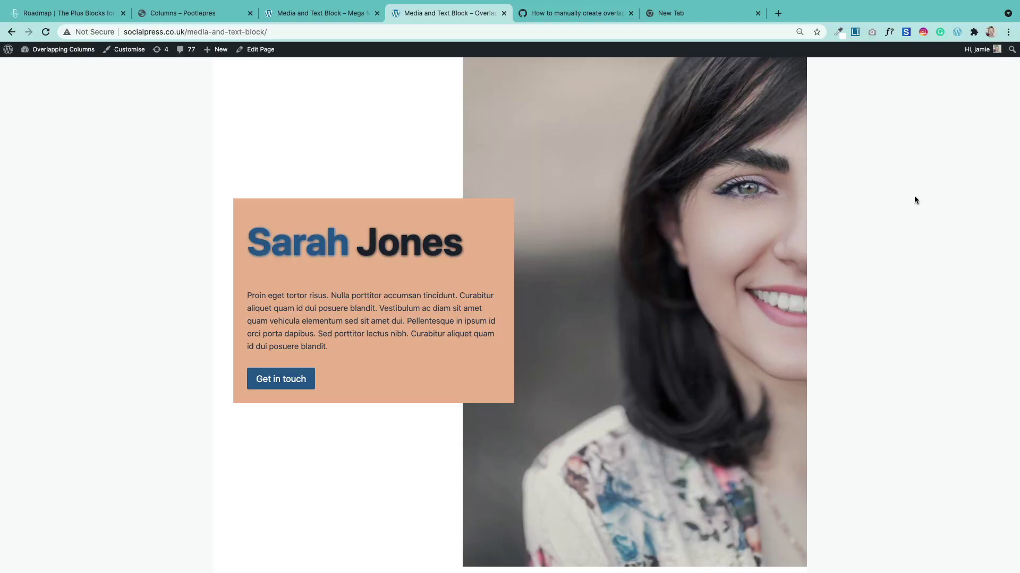
Scroll through the overlapping Sarah Jones and Jake Smith example page
scroll(914, 199, down, 11)
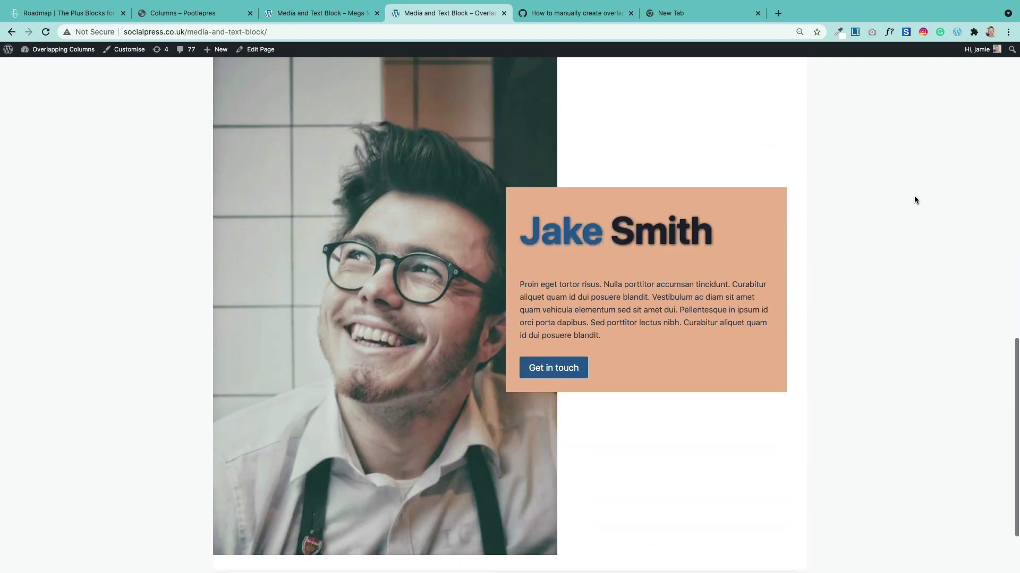
scroll(914, 199, up, 4)
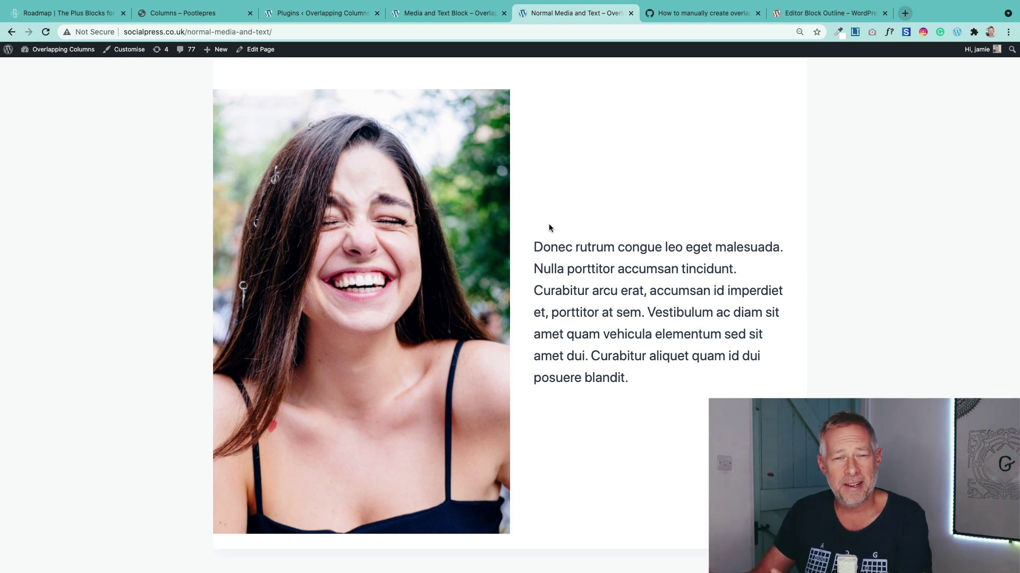
Switch to the Media and Text Block – Overlap page and scroll through both examples
click(460, 14)
scroll(297, 226, up, 2)
scroll(297, 230, down, 1)
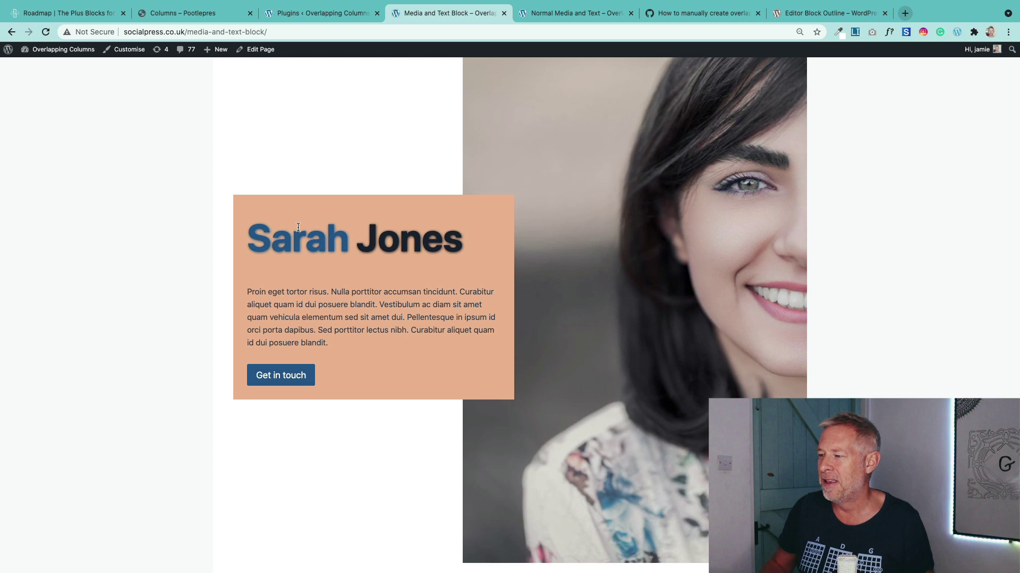
scroll(357, 263, down, 10)
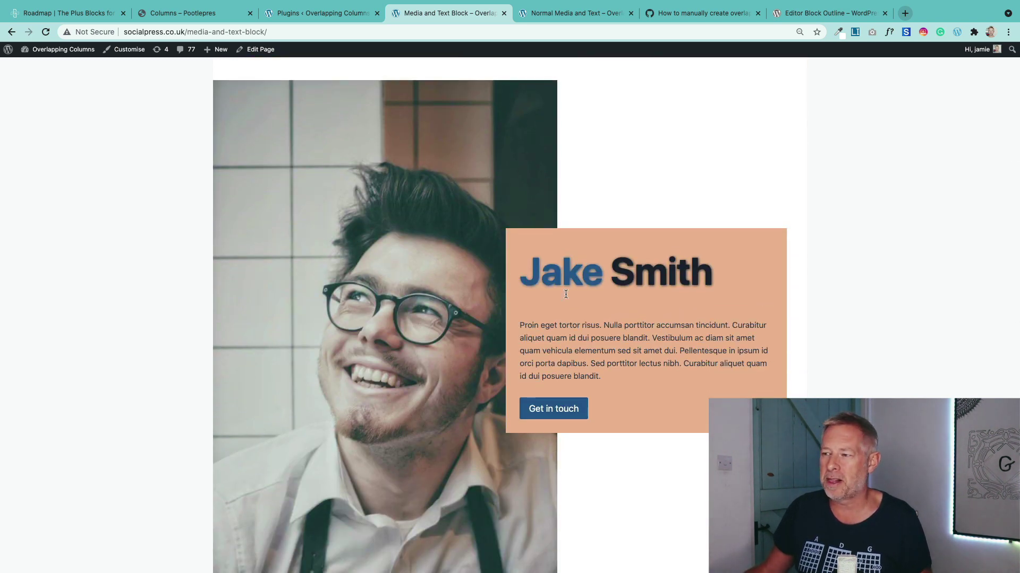
scroll(668, 295, down, 1)
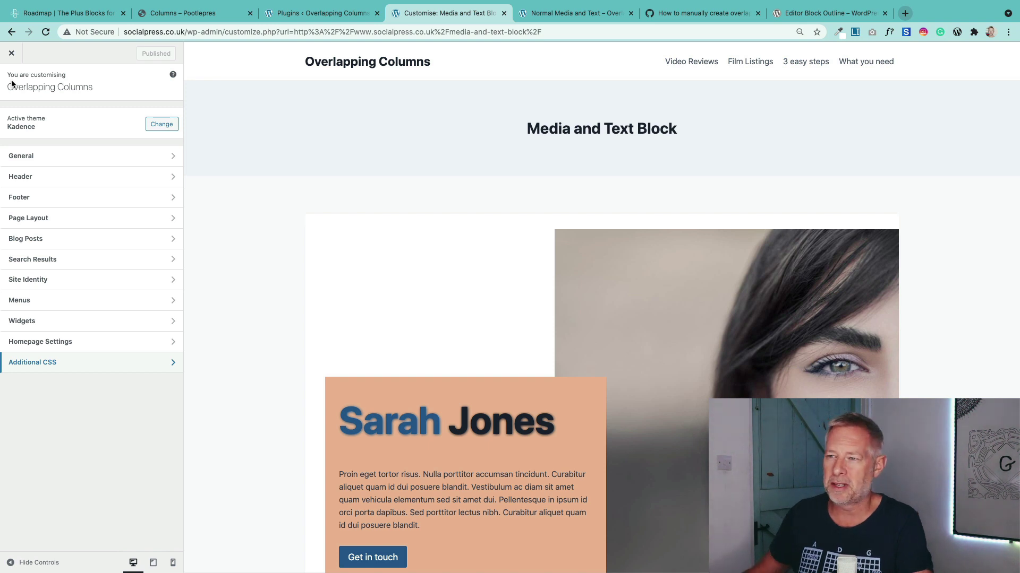
Open the Customizer's Additional CSS and select all of the custom code
click(66, 366)
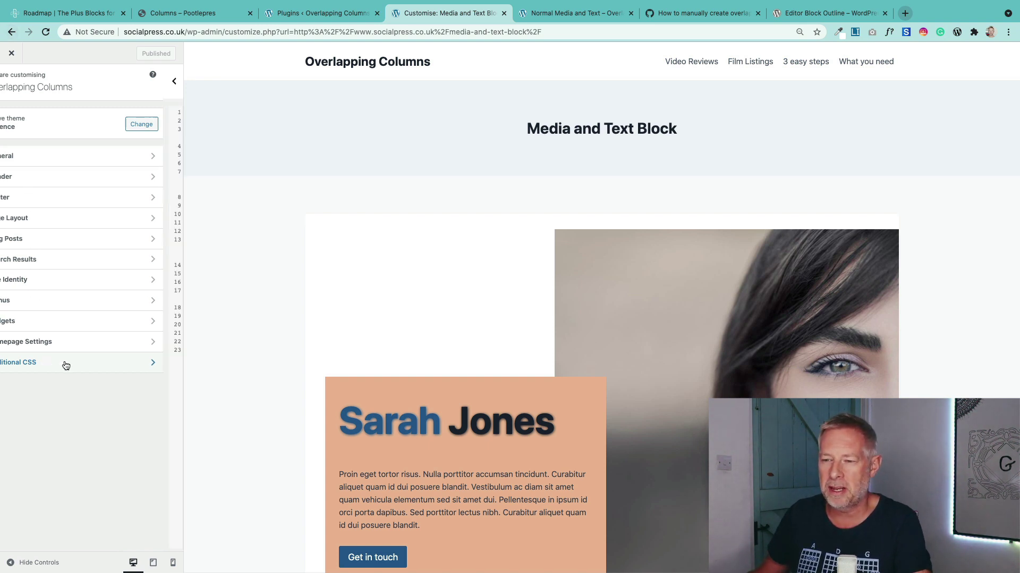
key(ctrl+a)
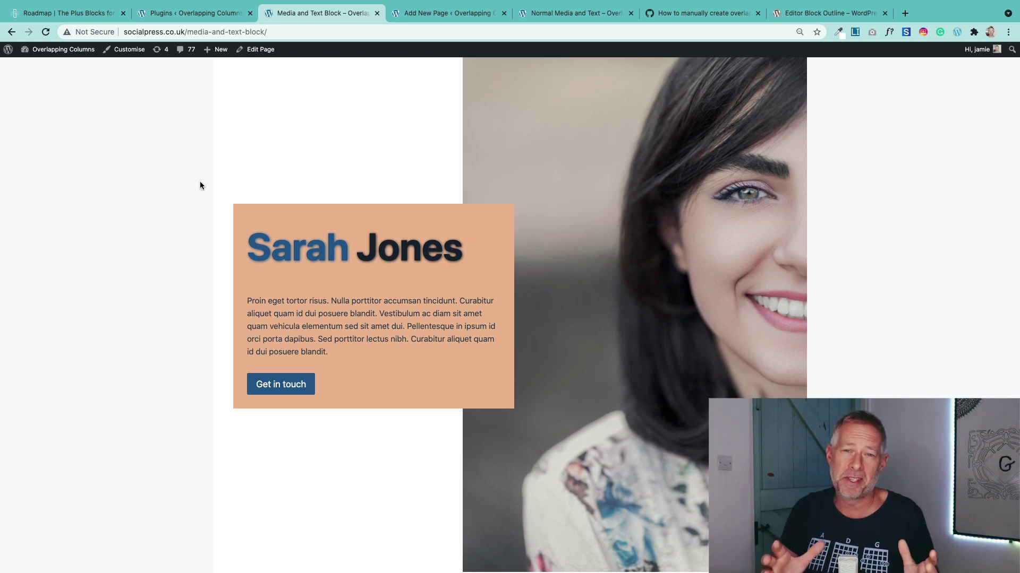
Title the new page 'Media and Text'
click(426, 16)
text(Med)
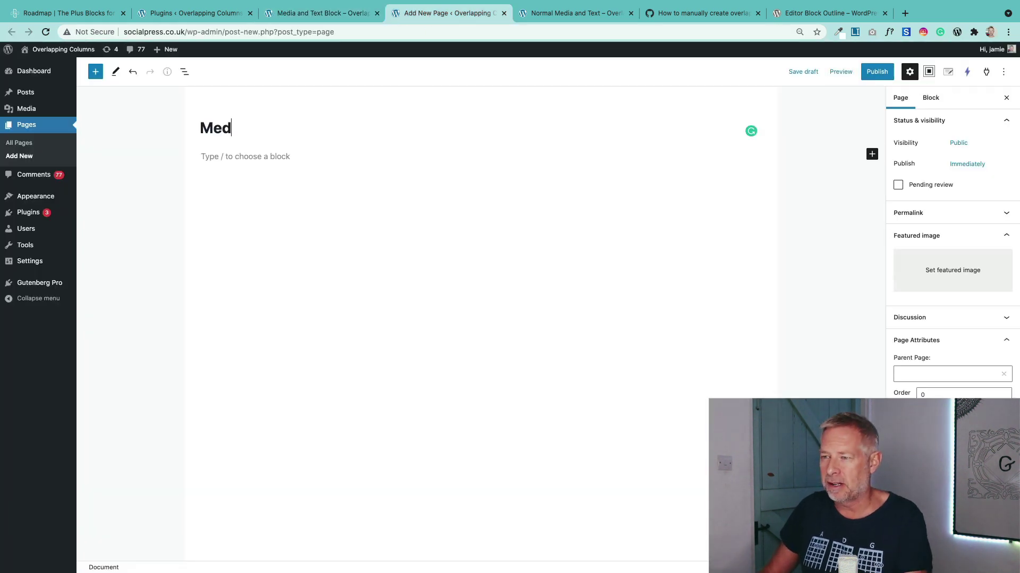
text(ida a)
key(BackSpace)
key(BackSpace)
key(BackSpace)
key(BackSpace)
key(BackSpace)
text(ia )
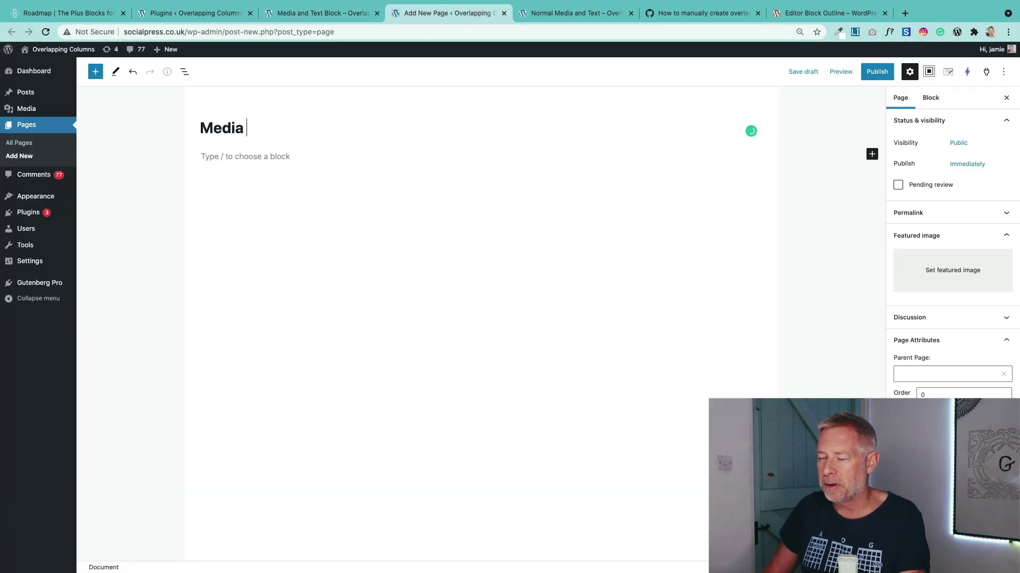
text(and Tex)
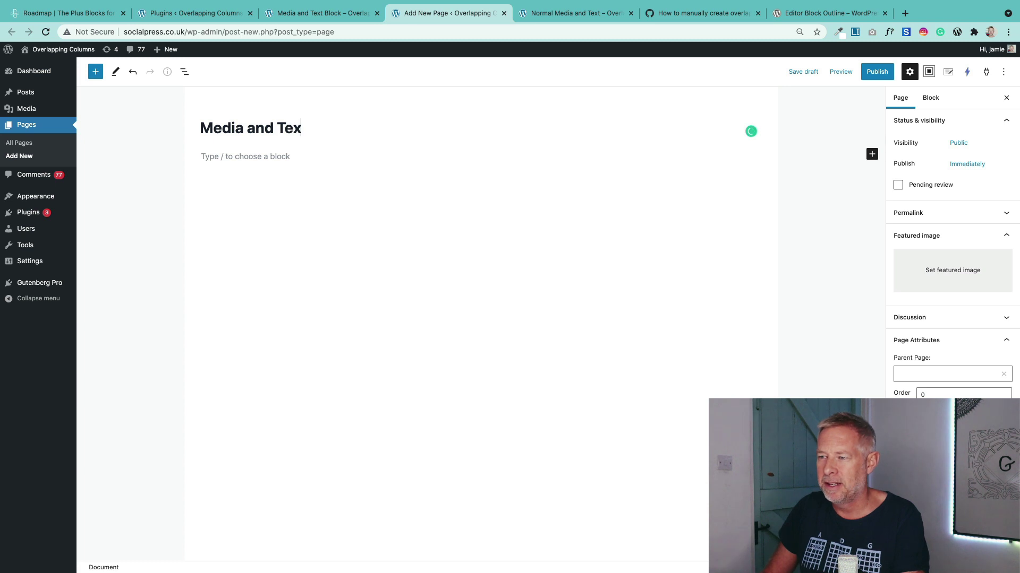
text(t)
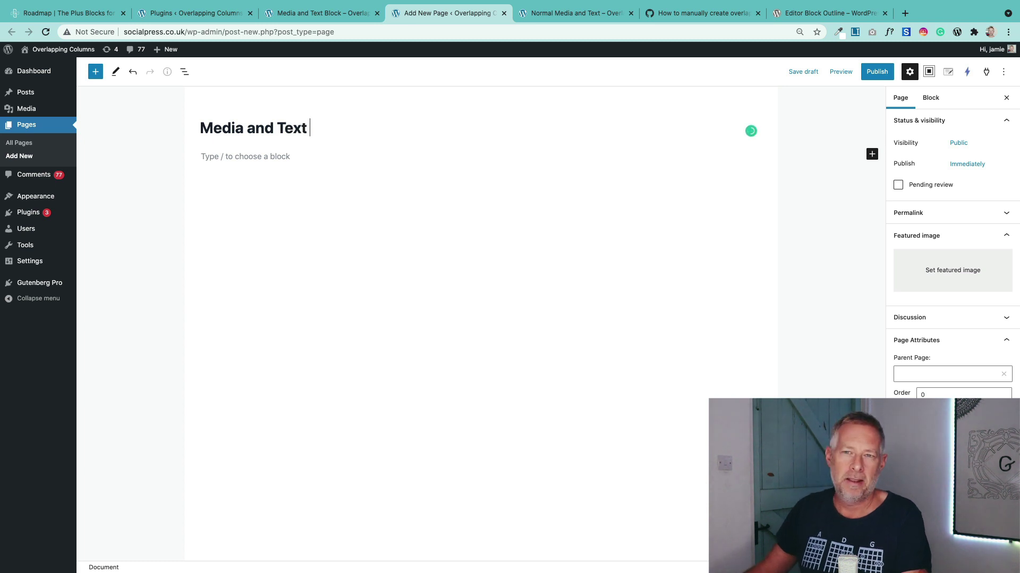
Insert a Media and Text block found by searching 'media'
click(93, 72)
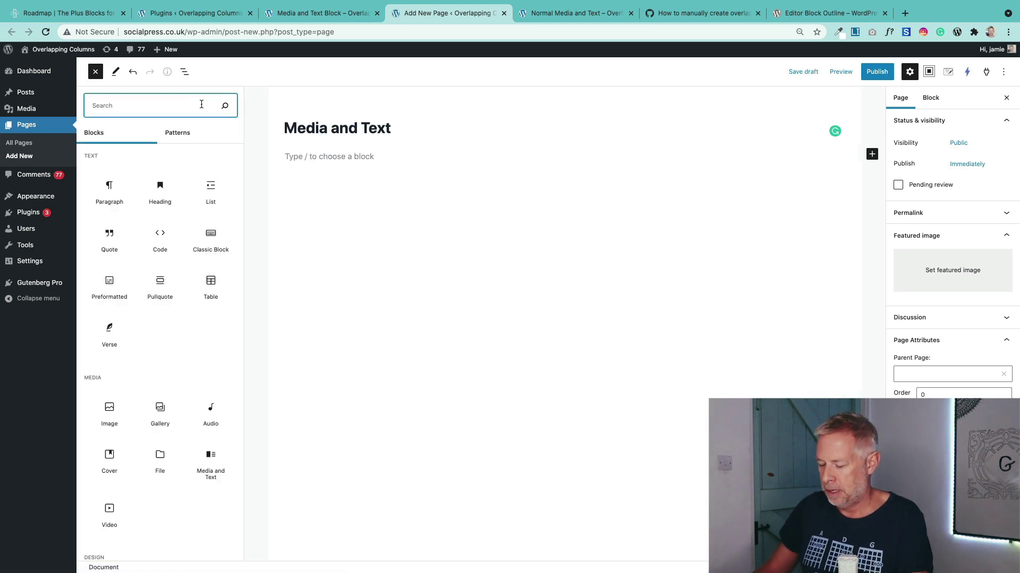
text(media)
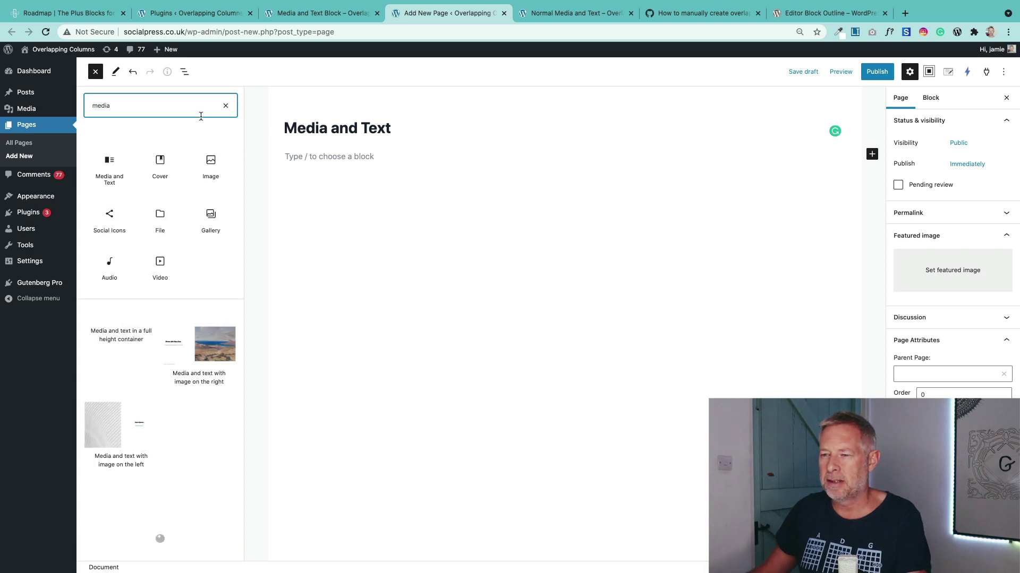
click(111, 163)
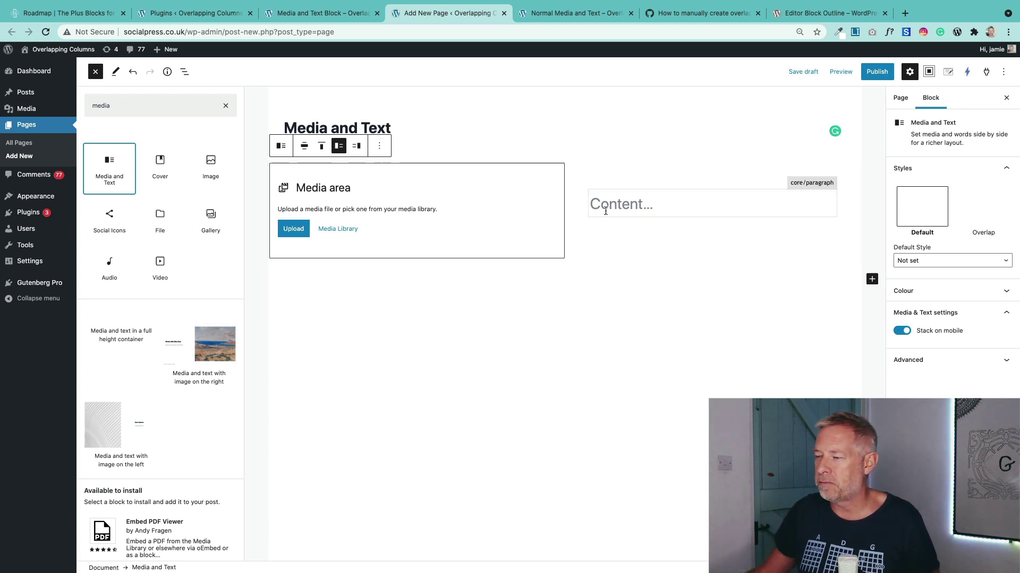
Fill the block's media side with the woman portrait photo from the Media Library
click(295, 228)
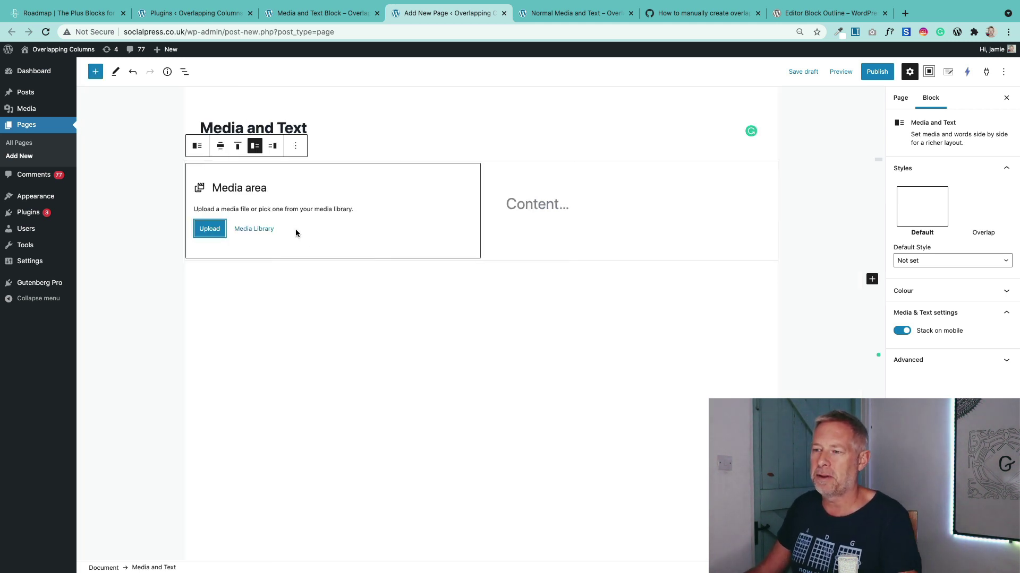
click(271, 230)
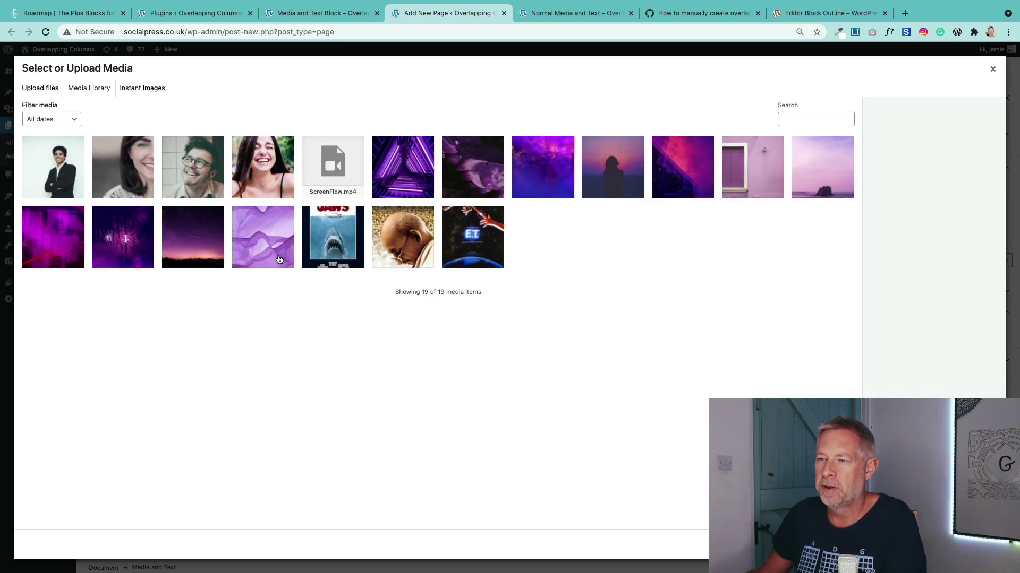
click(104, 183)
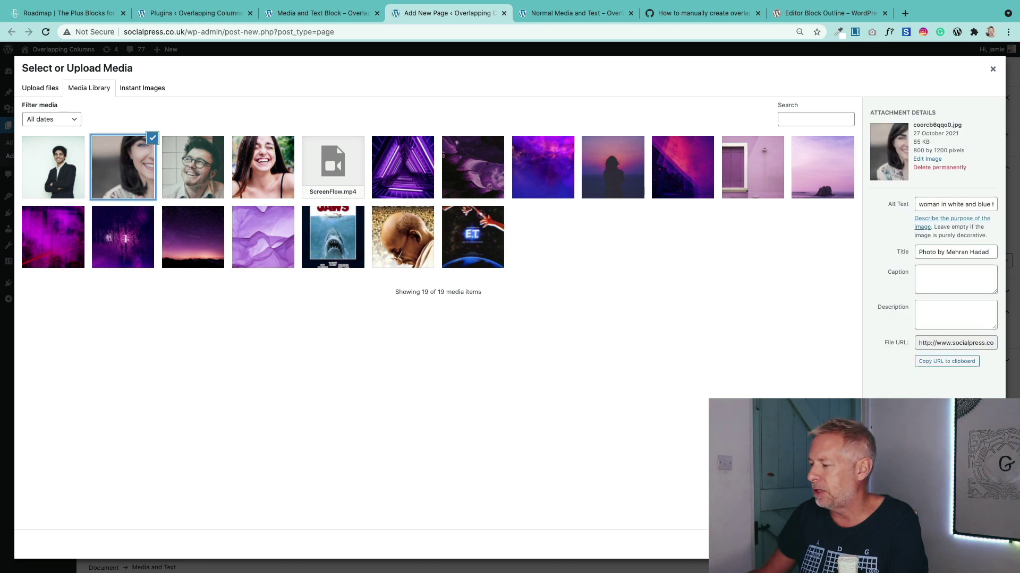
click(977, 545)
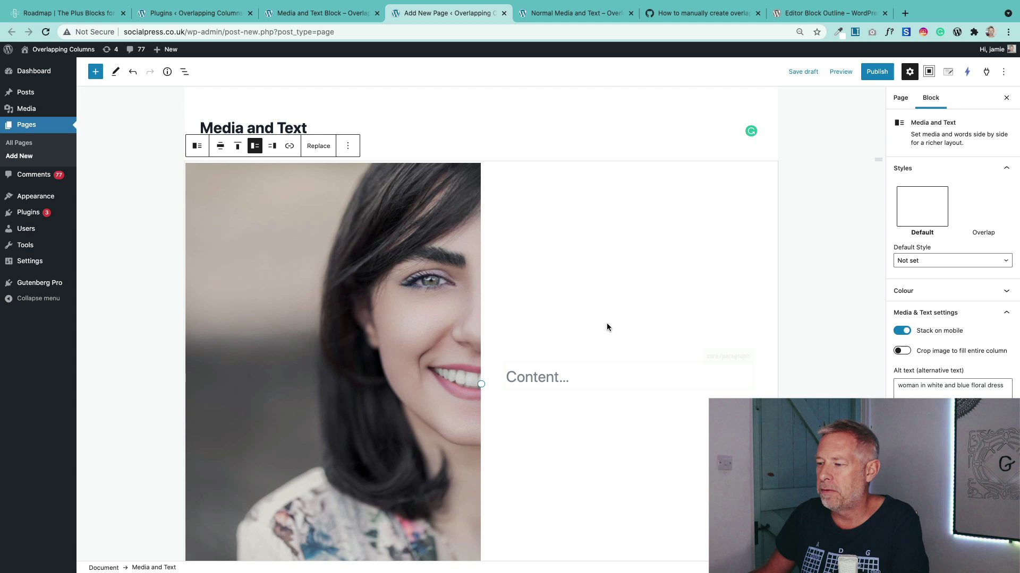
scroll(511, 373, down, 2)
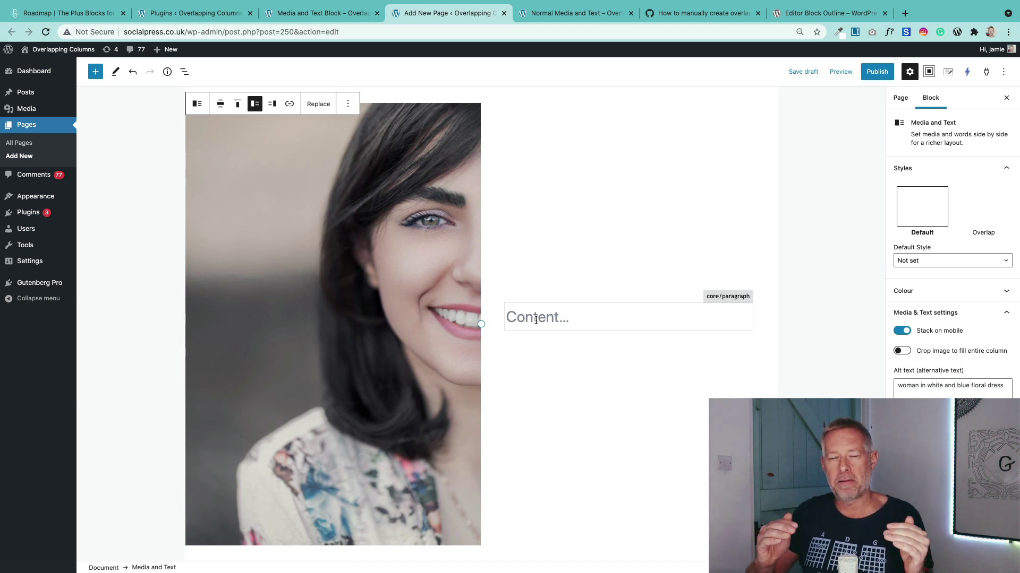
Compare with the finished overlap example, then reopen List View in the editor
click(302, 12)
scroll(290, 170, up, 1)
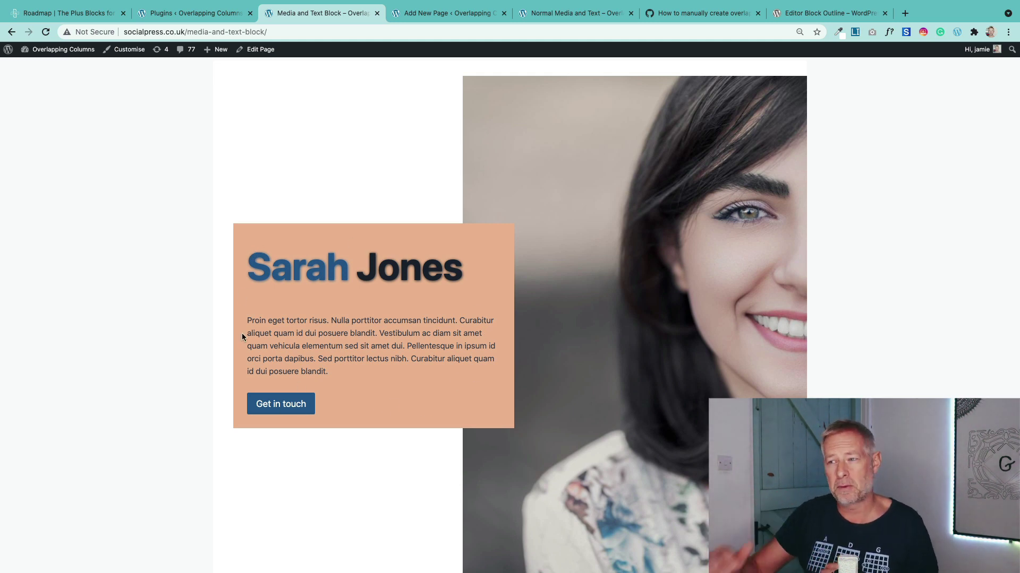
key(ctrl+Tab)
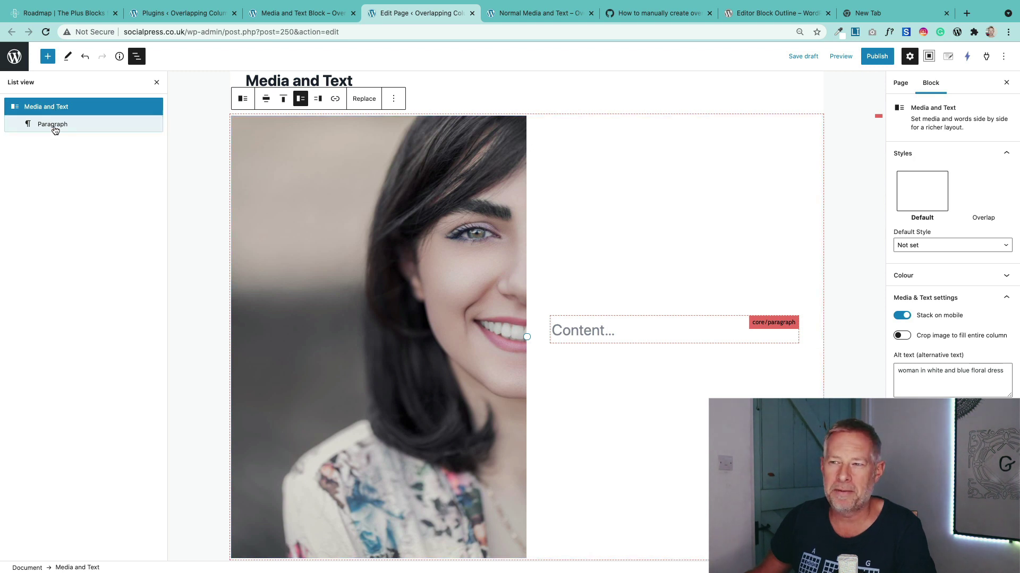
click(137, 57)
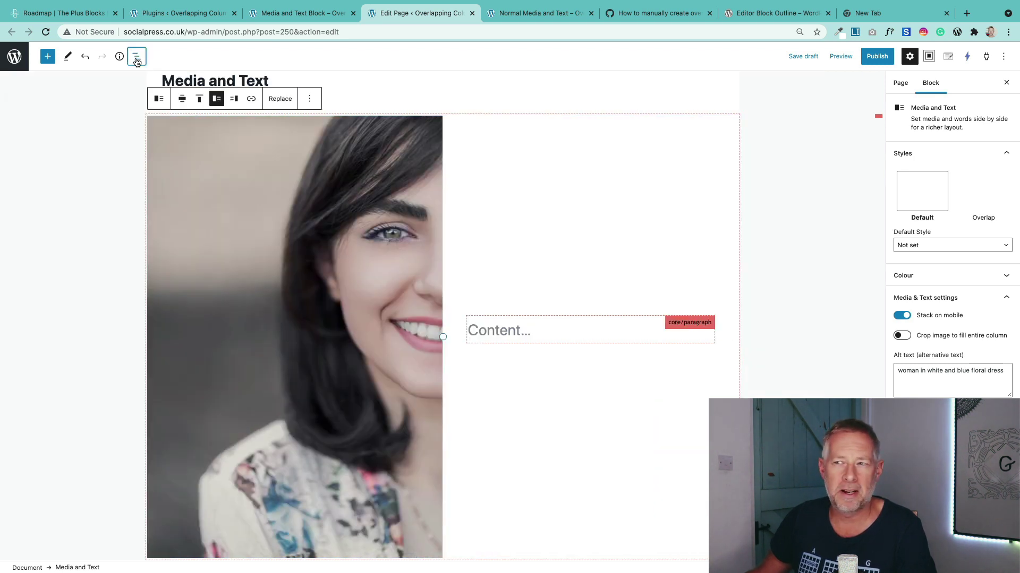
click(136, 57)
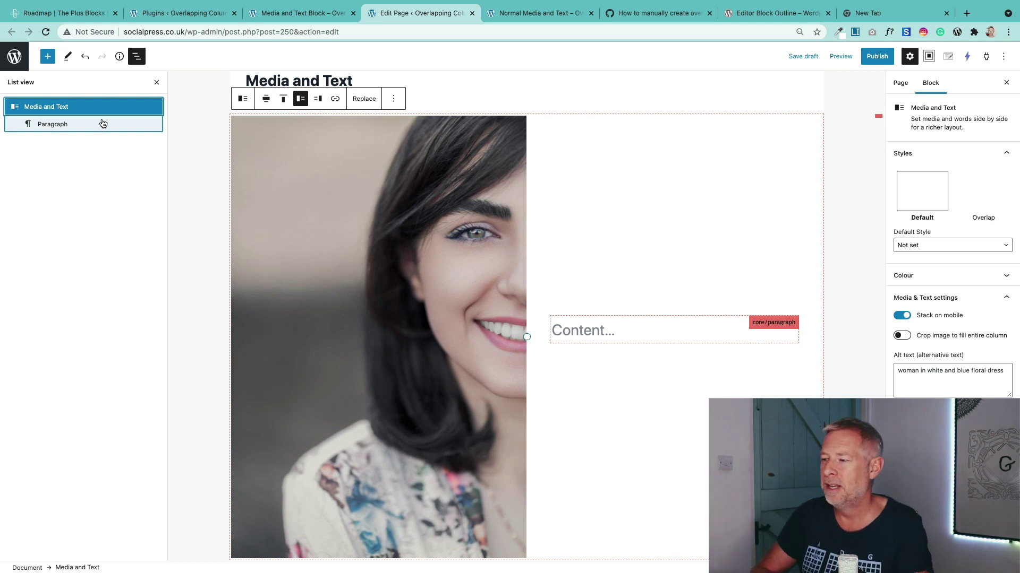
scroll(603, 363, down, 1)
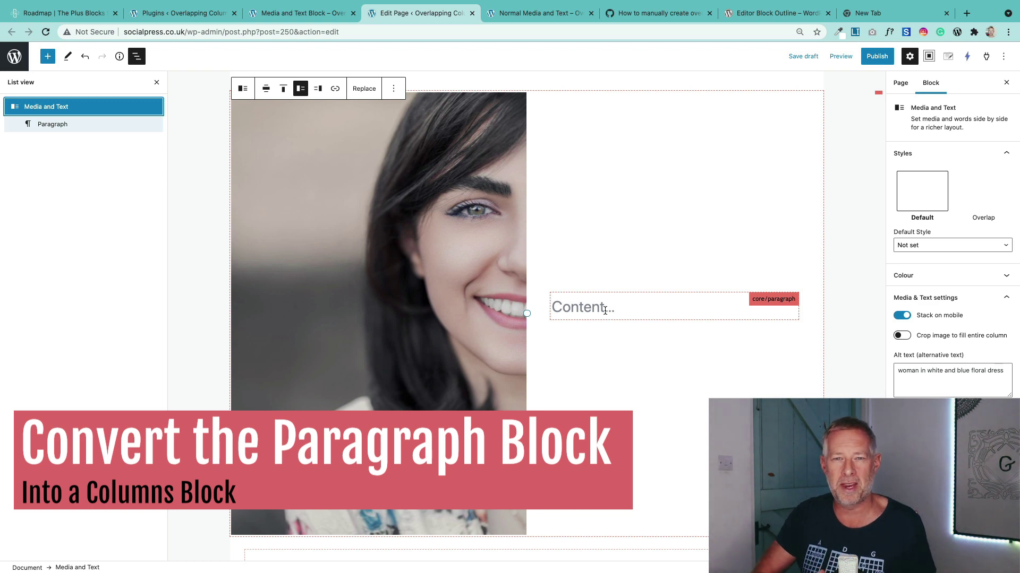
Review the example's Sarah Jones heading and paragraph, then select the block's empty Paragraph
click(282, 11)
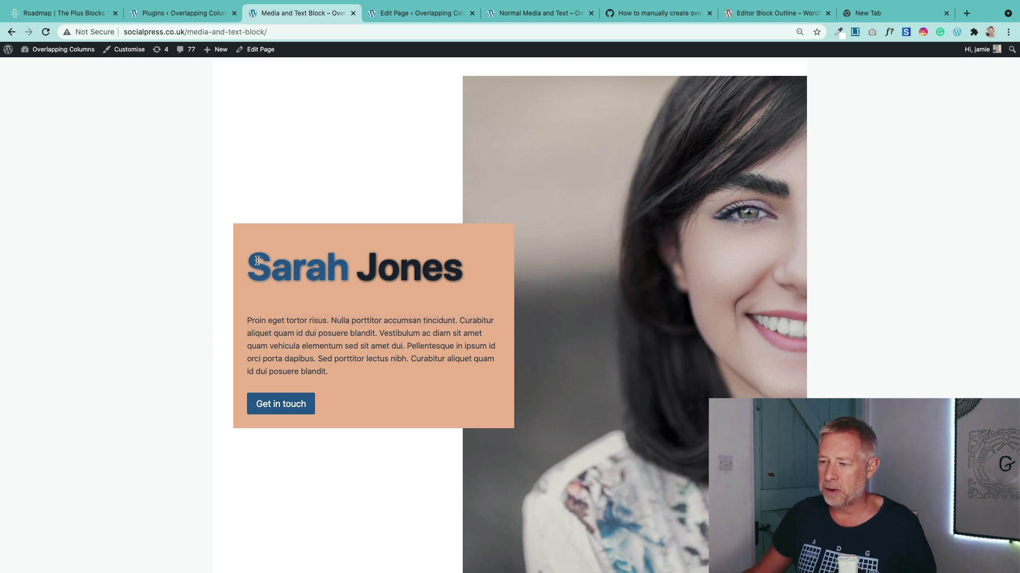
drag(257, 261, 421, 268)
drag(297, 315, 372, 361)
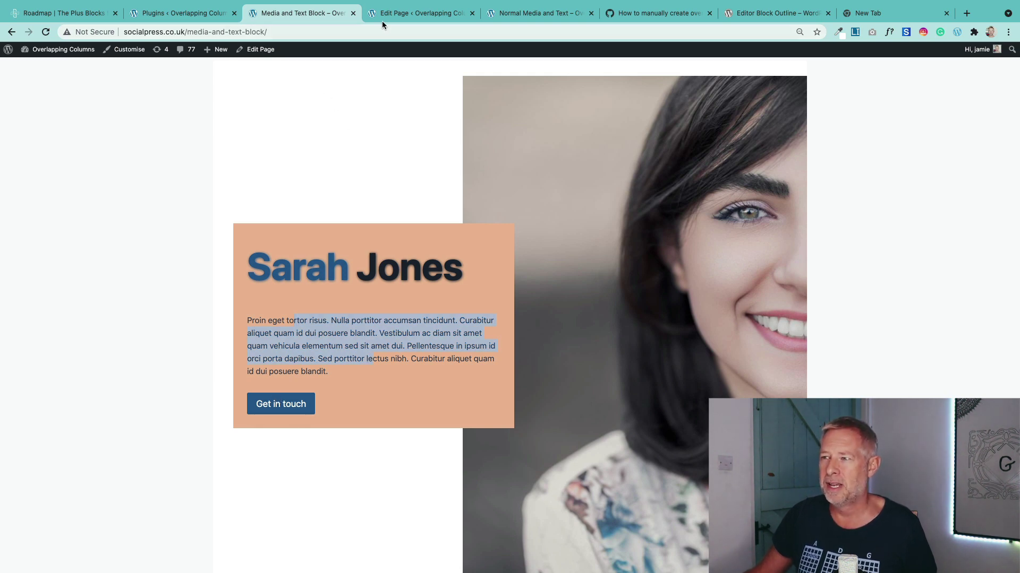
click(433, 12)
click(564, 301)
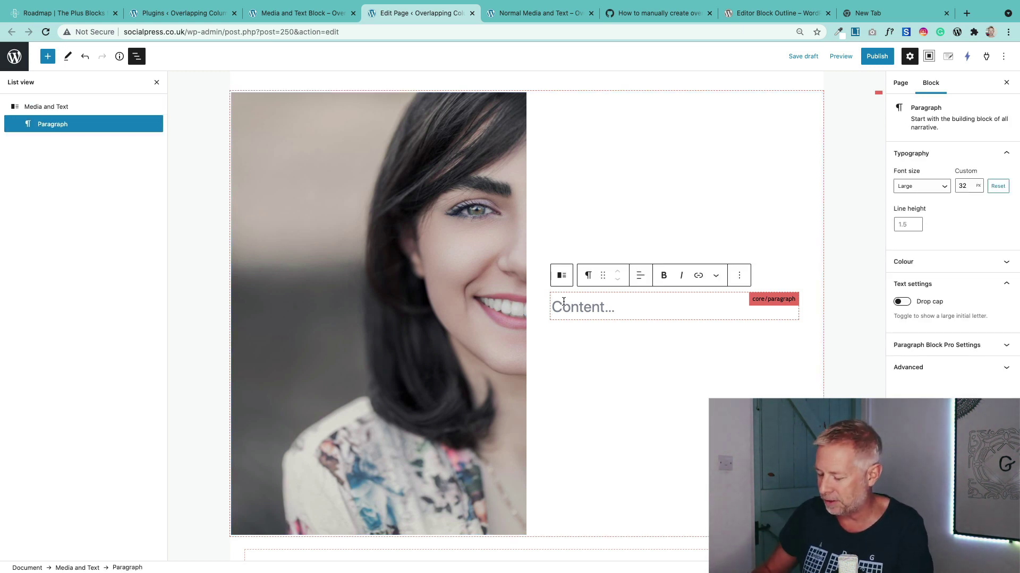
Turn the empty paragraph into a one-column (100) Columns block using /columns
text(/)
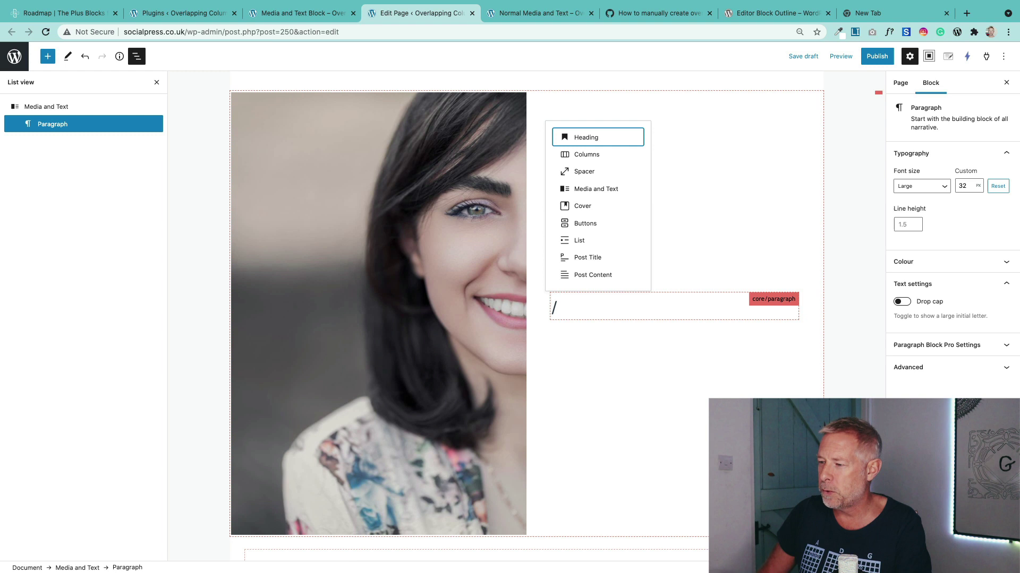
text(columns)
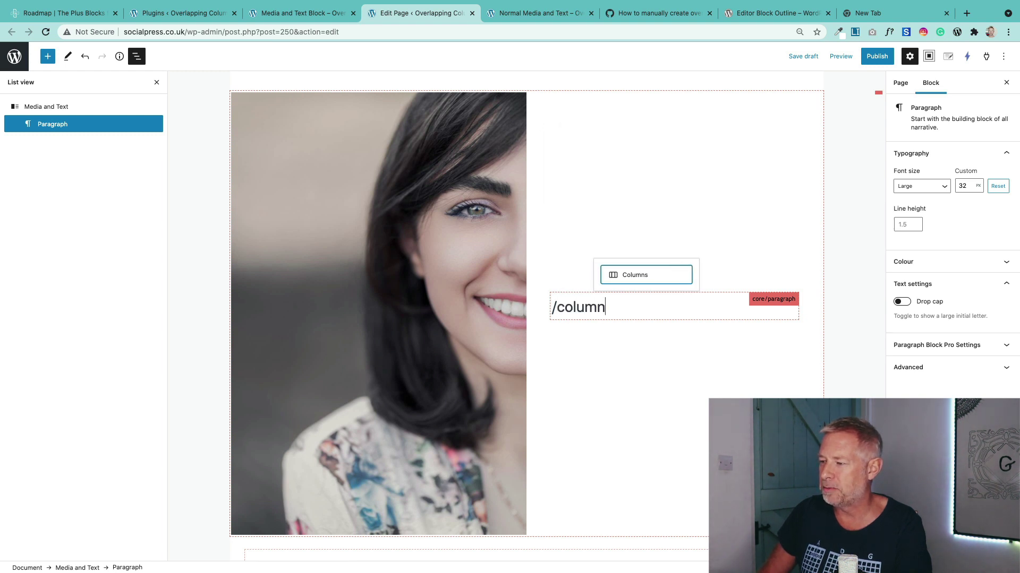
click(625, 275)
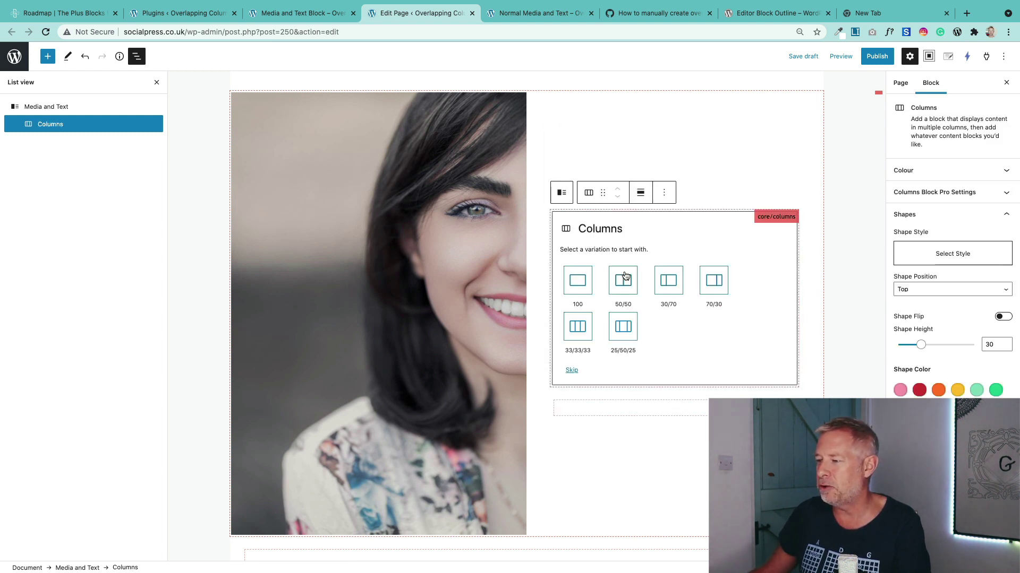
click(578, 280)
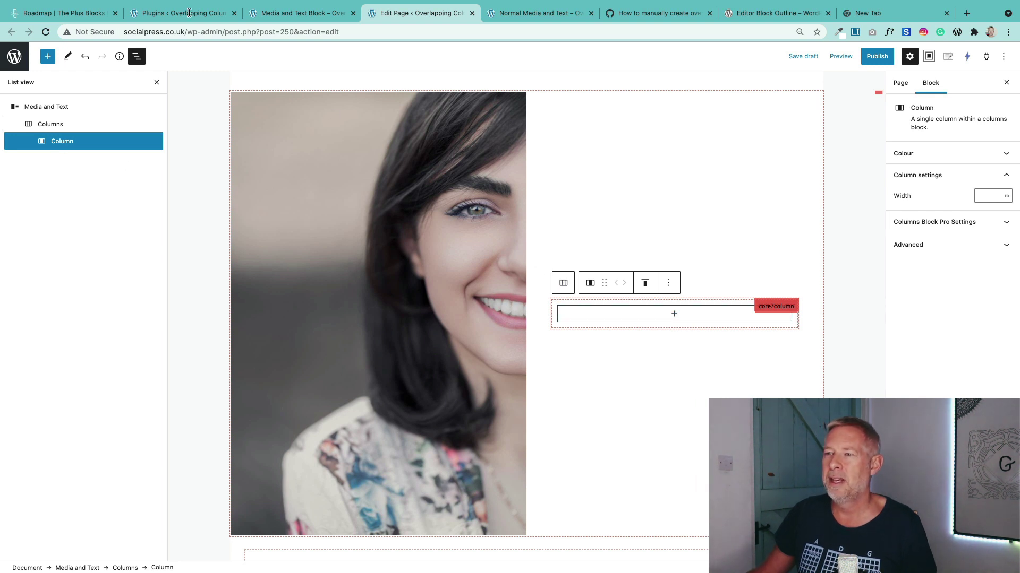
click(287, 13)
drag(255, 258, 473, 274)
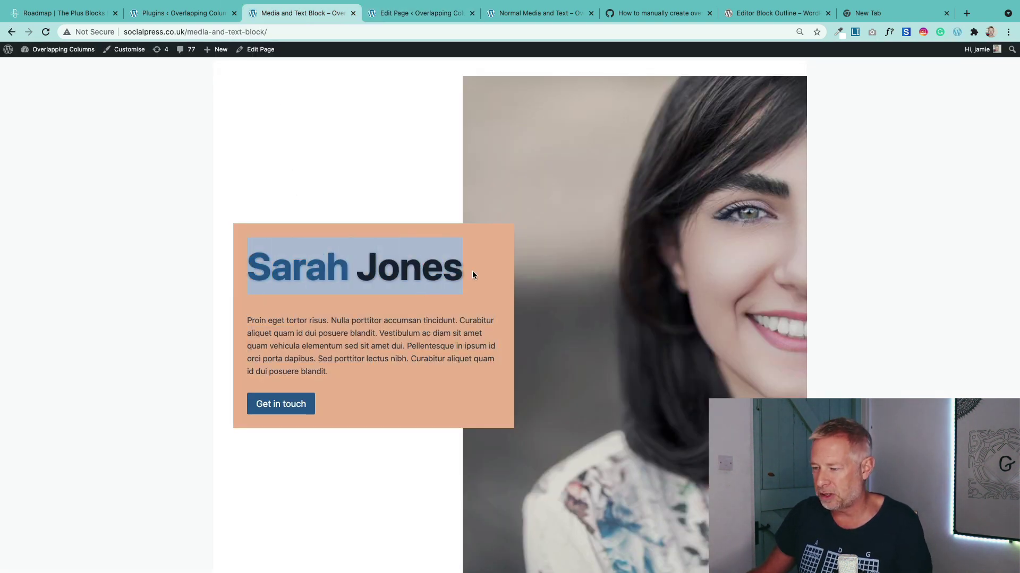
click(398, 13)
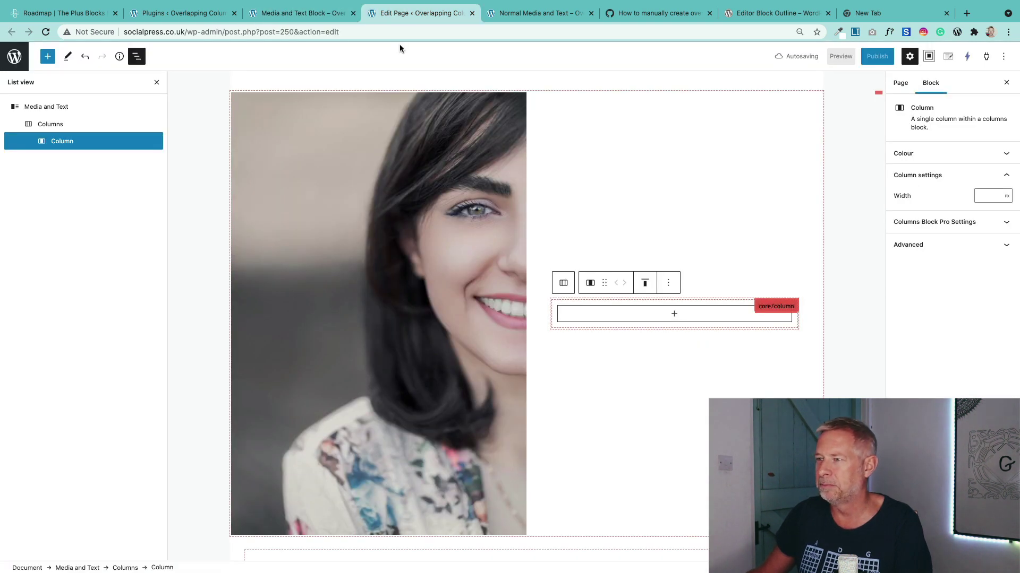
click(672, 317)
text(head)
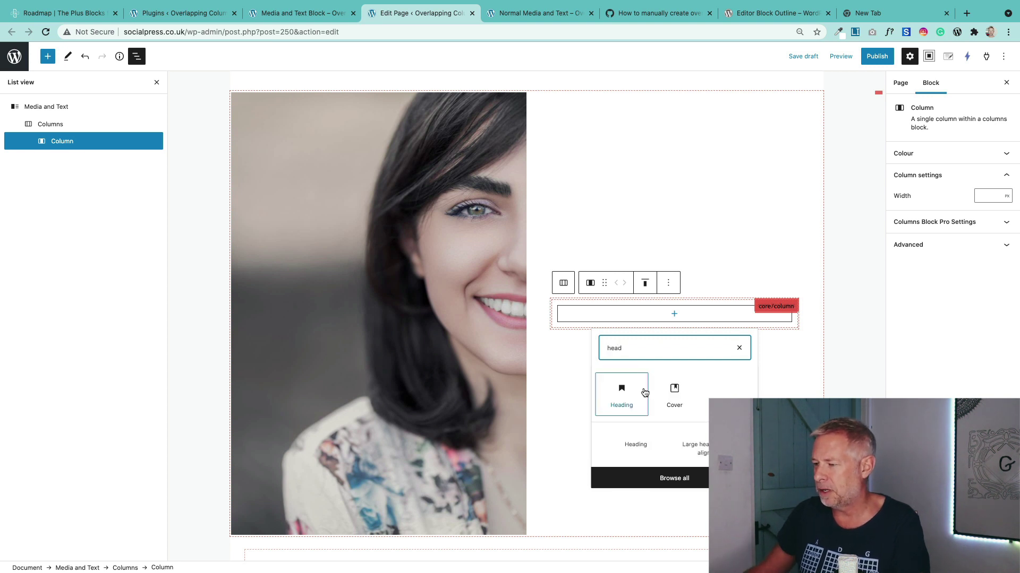
key(Return)
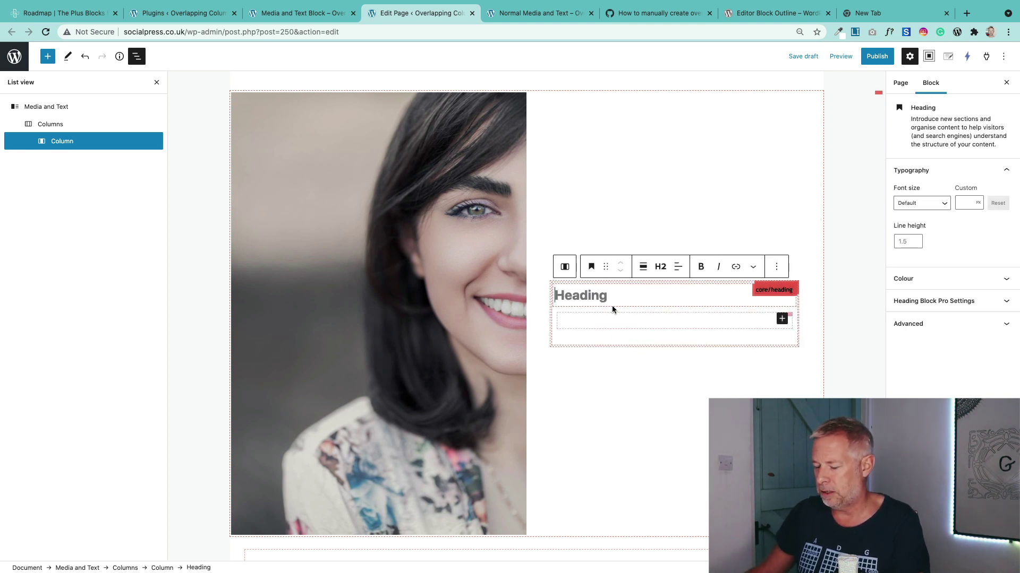
text(Sarah Jones)
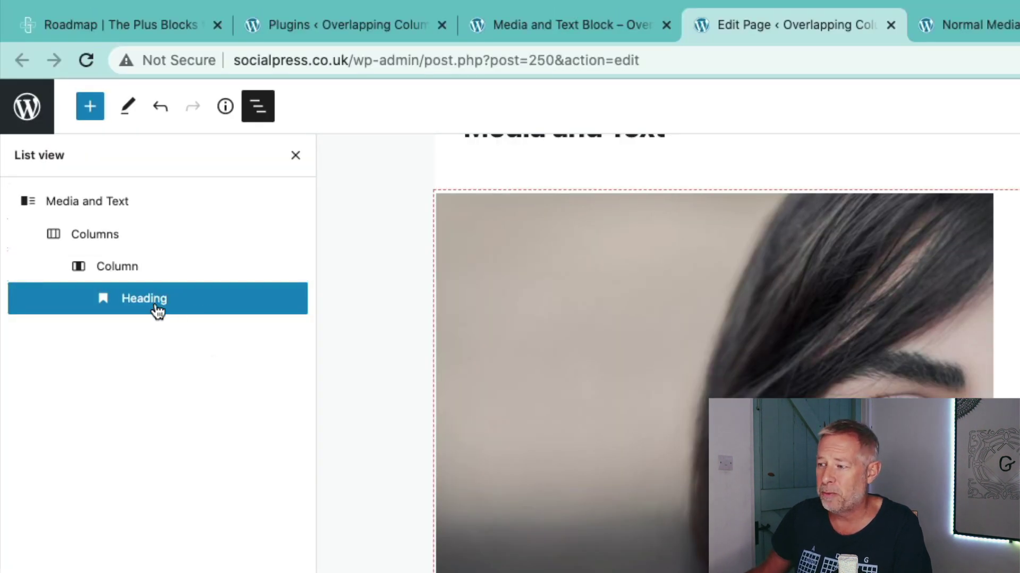
Paste the example's lorem-ipsum paragraph under the heading and start a new empty paragraph
click(601, 27)
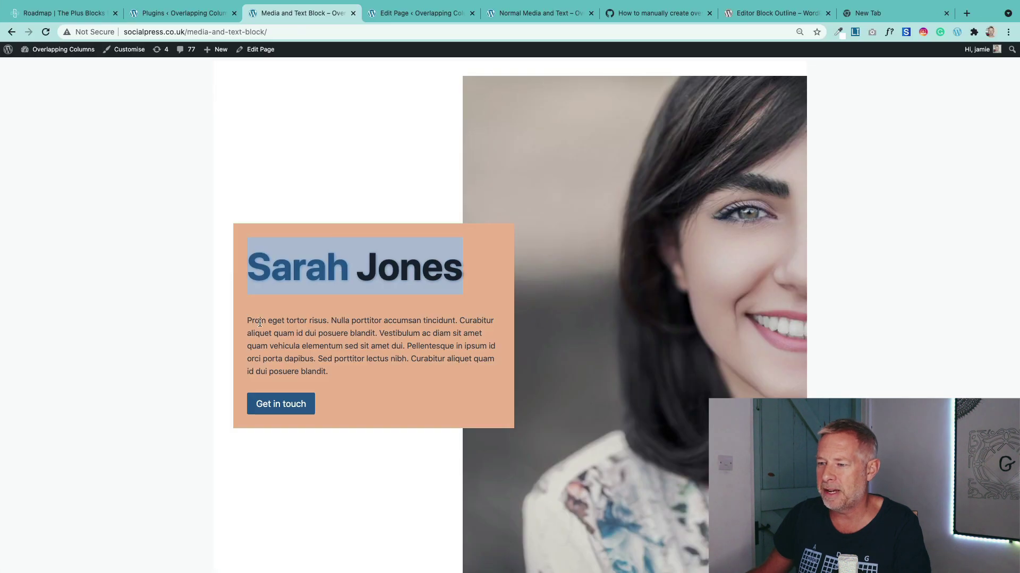
drag(247, 320, 336, 370)
key(ctrl+c)
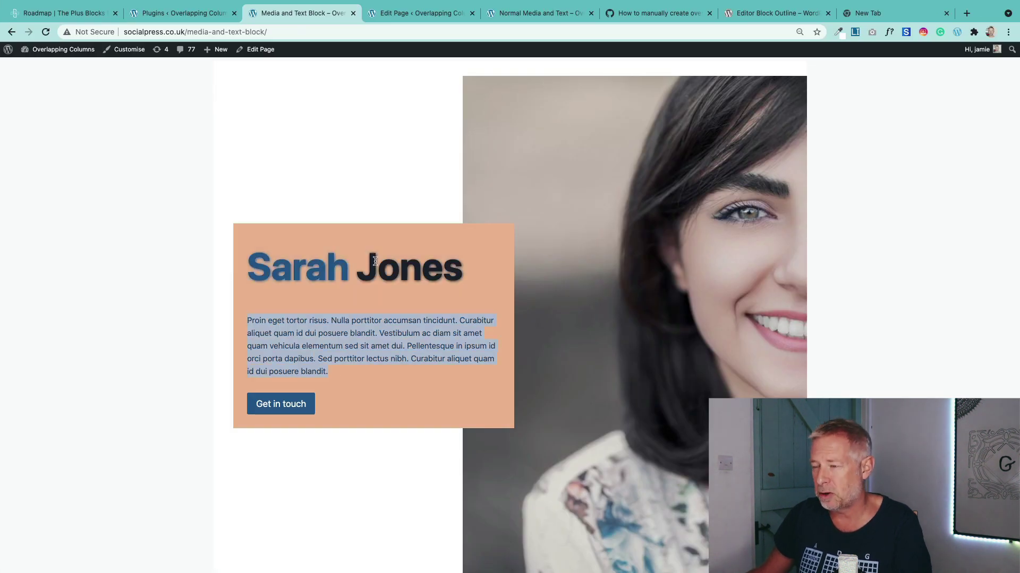
click(392, 18)
click(615, 333)
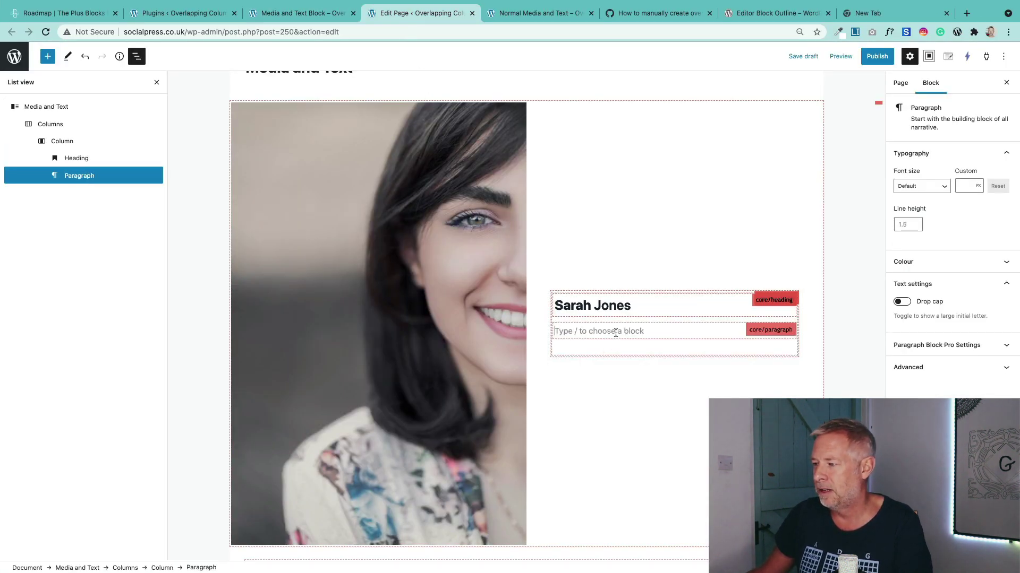
key(ctrl+v)
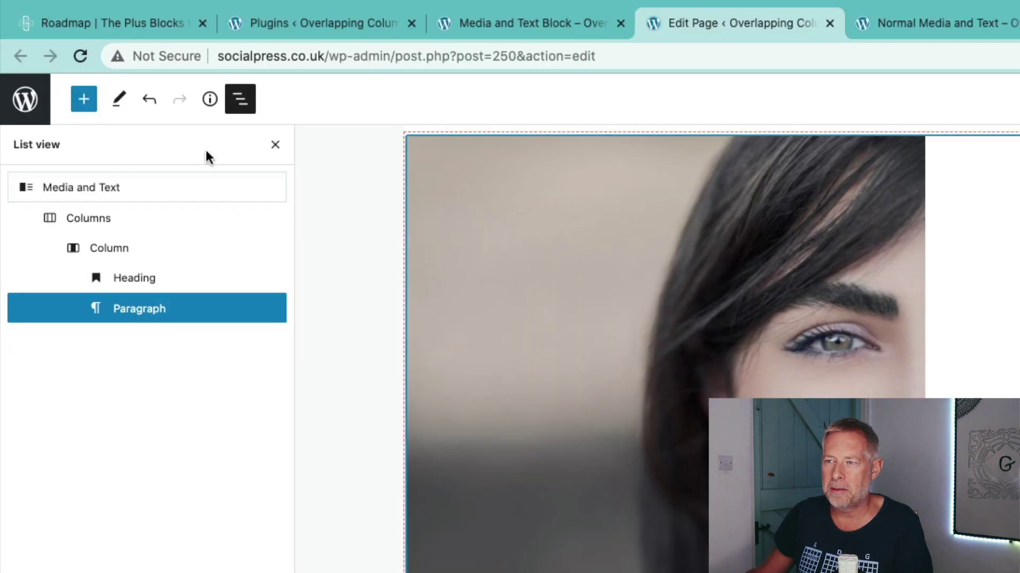
click(83, 99)
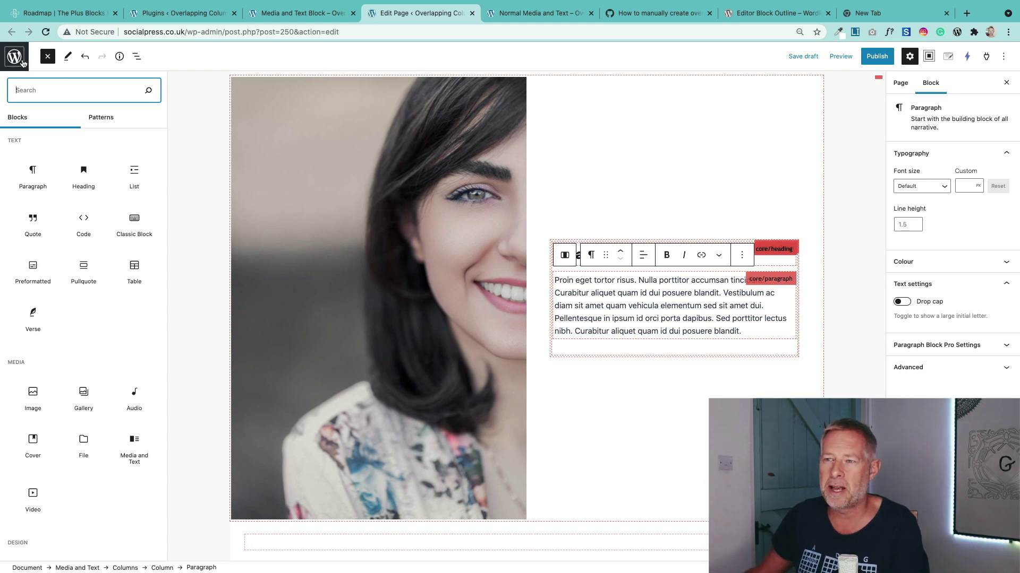
click(46, 56)
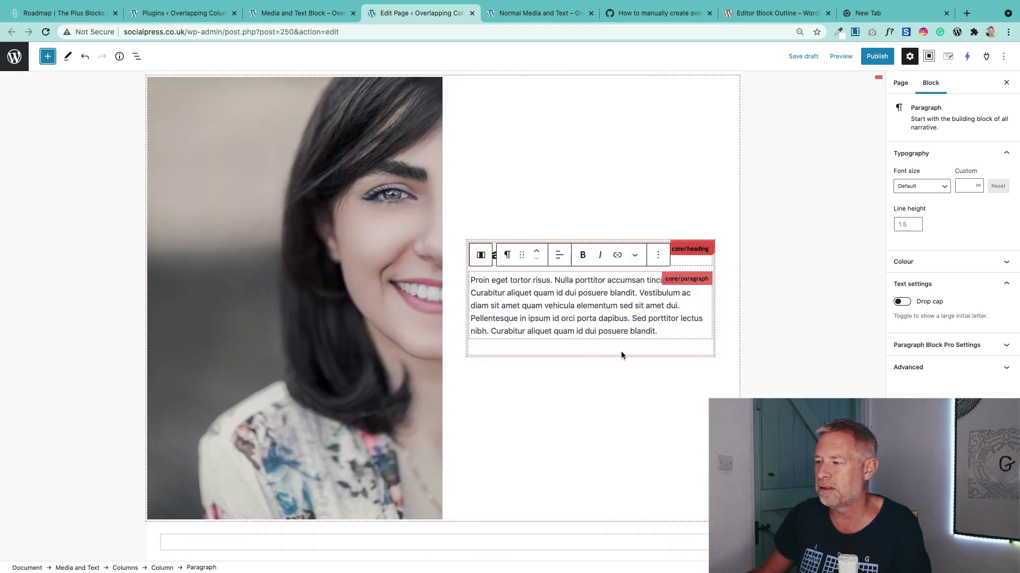
click(595, 350)
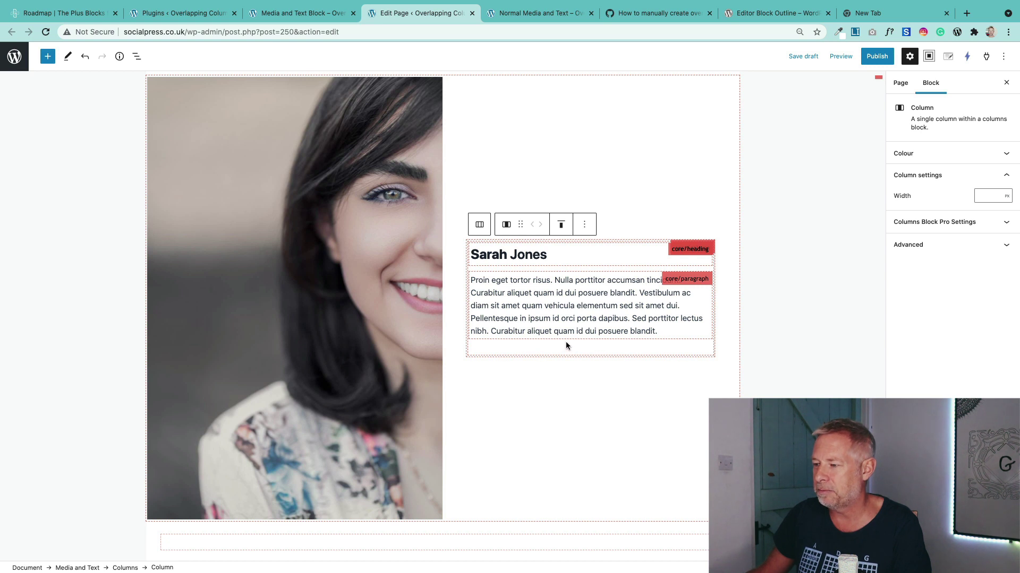
click(659, 333)
key(Return)
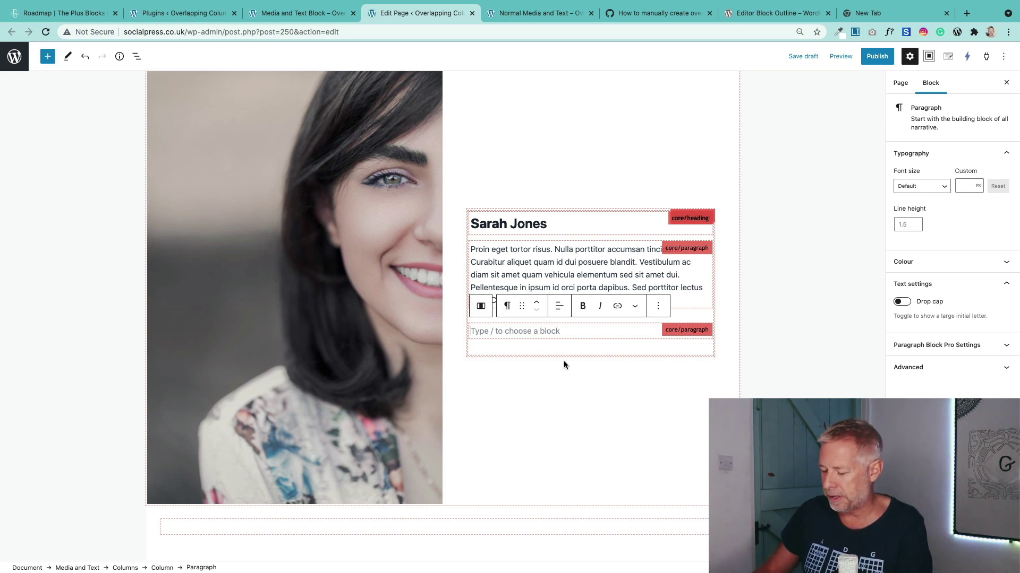
Add a 'Get in touch' button below the paragraph, leaving it without a link
text(/button)
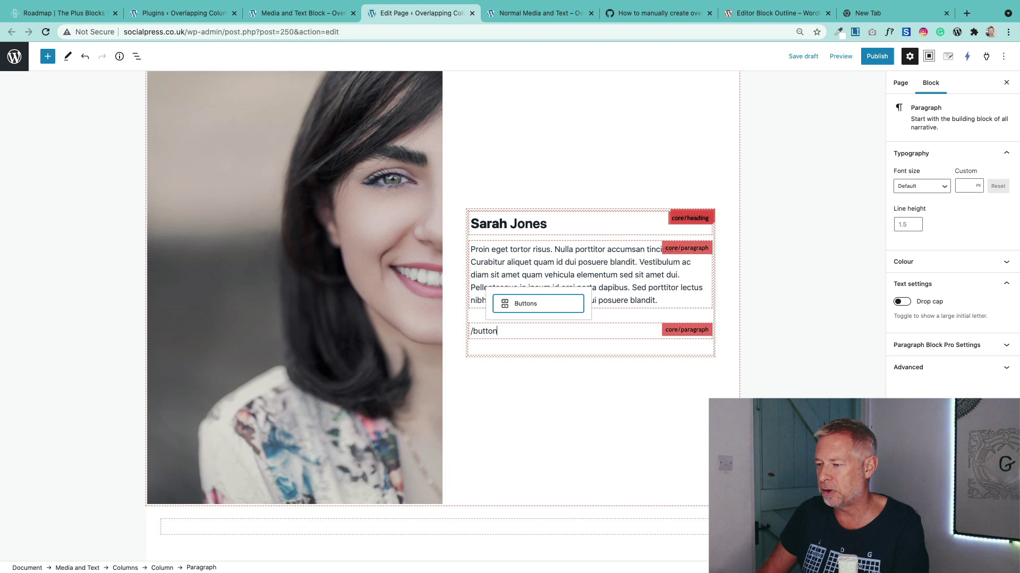
text(s)
click(529, 303)
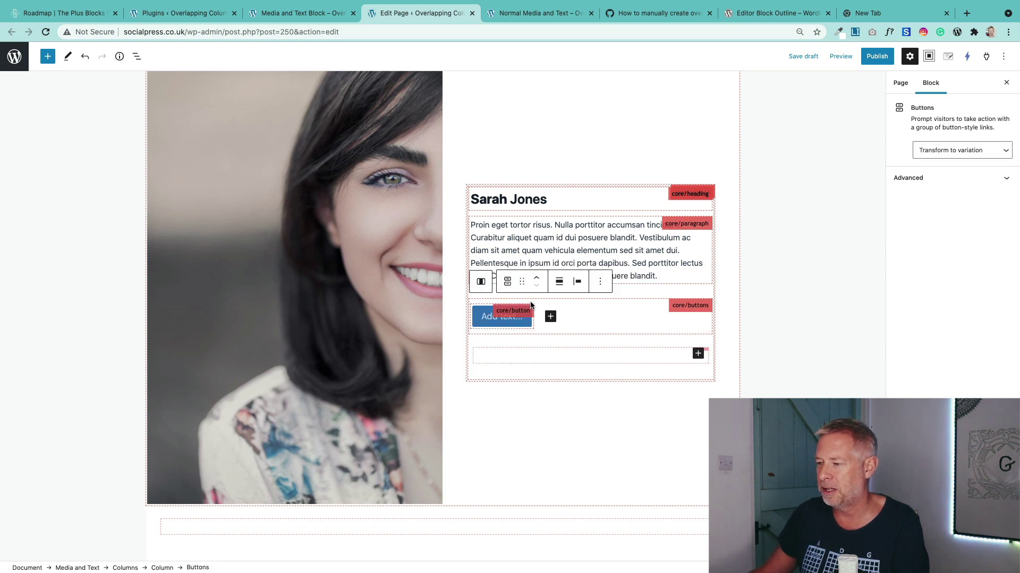
text(Get in touch)
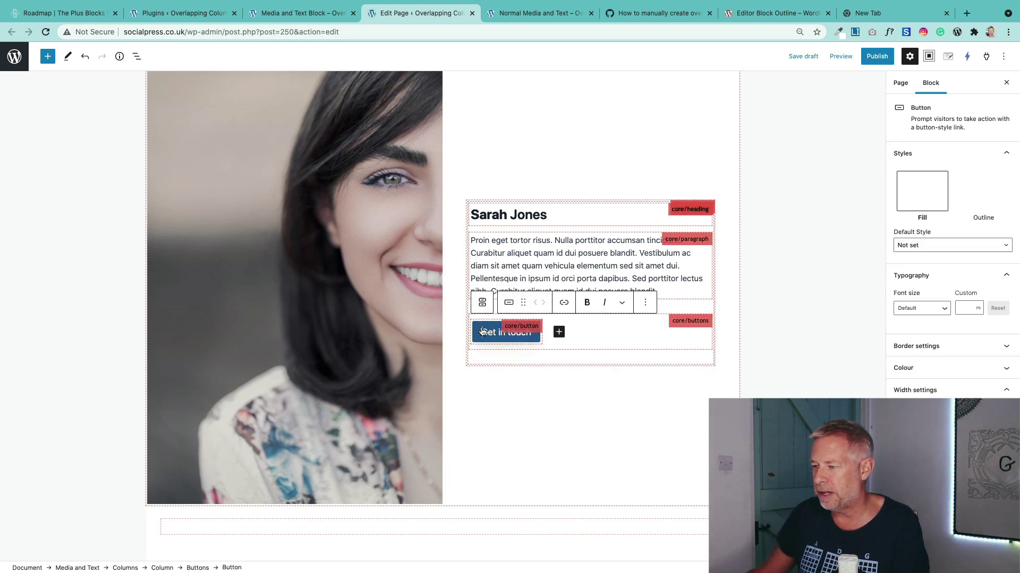
click(564, 303)
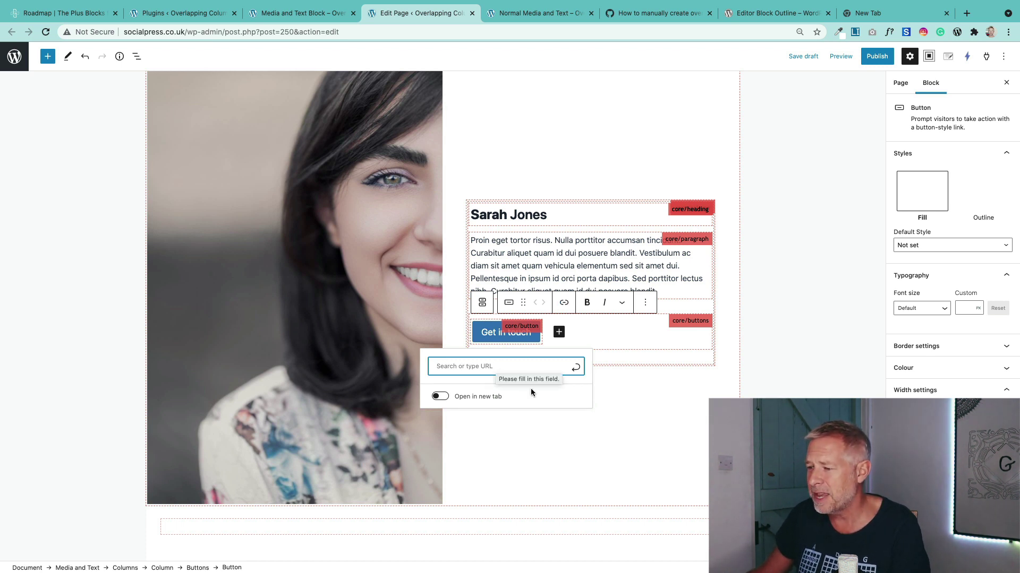
click(619, 386)
click(481, 332)
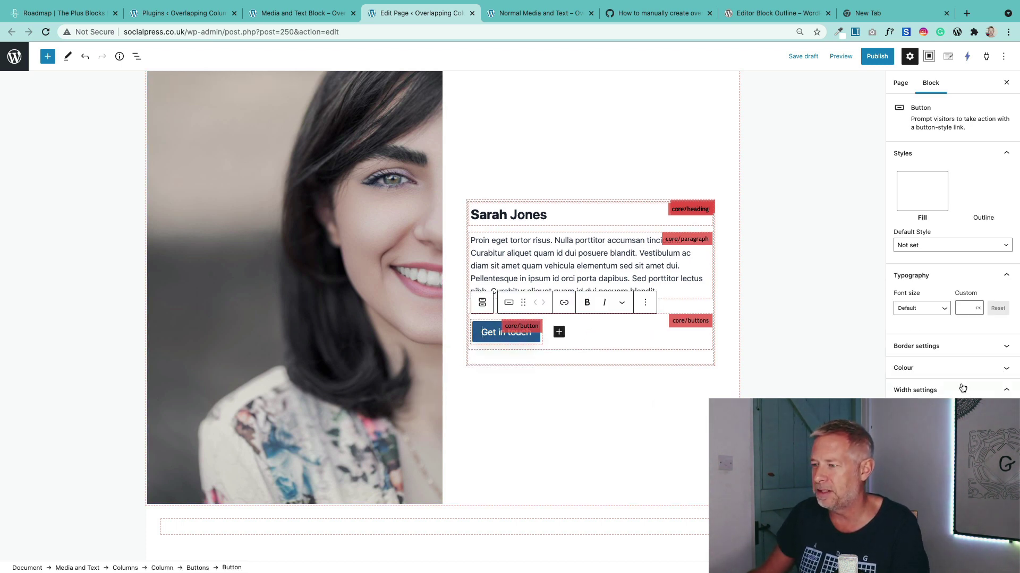
click(139, 56)
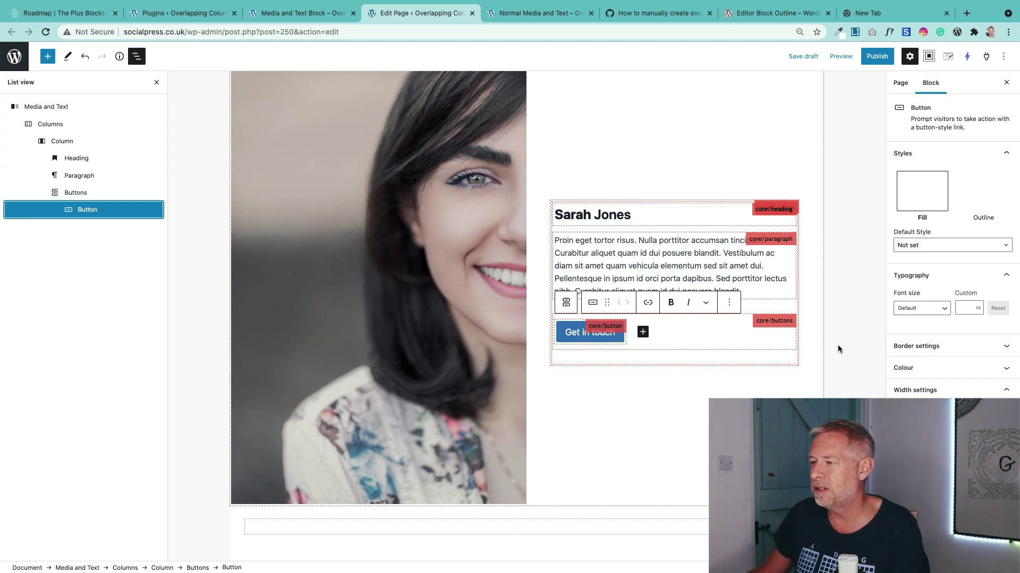
Select the Sarah Jones heading and hide the settings sidebar to widen the canvas
scroll(590, 217, up, 1)
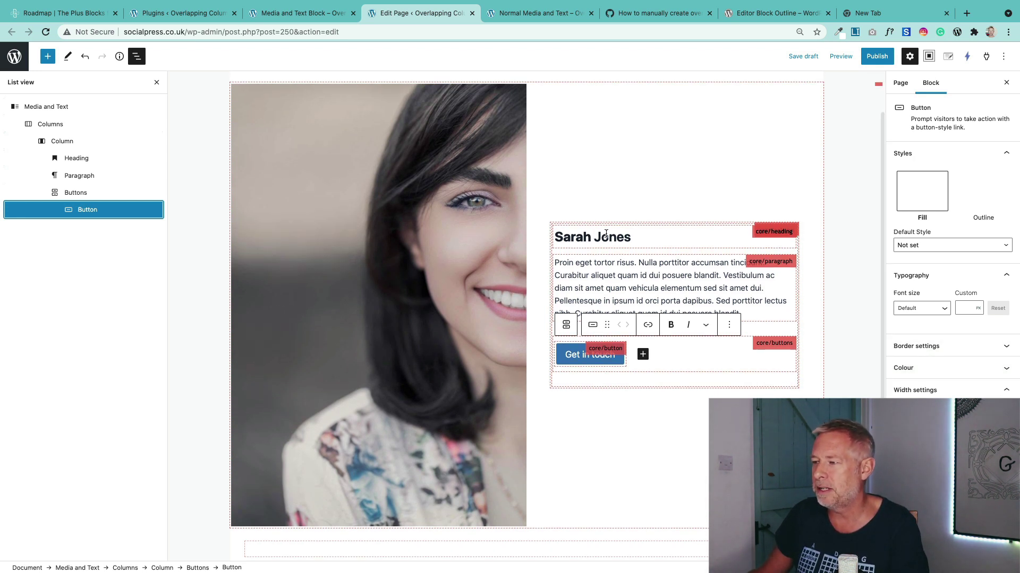
click(626, 235)
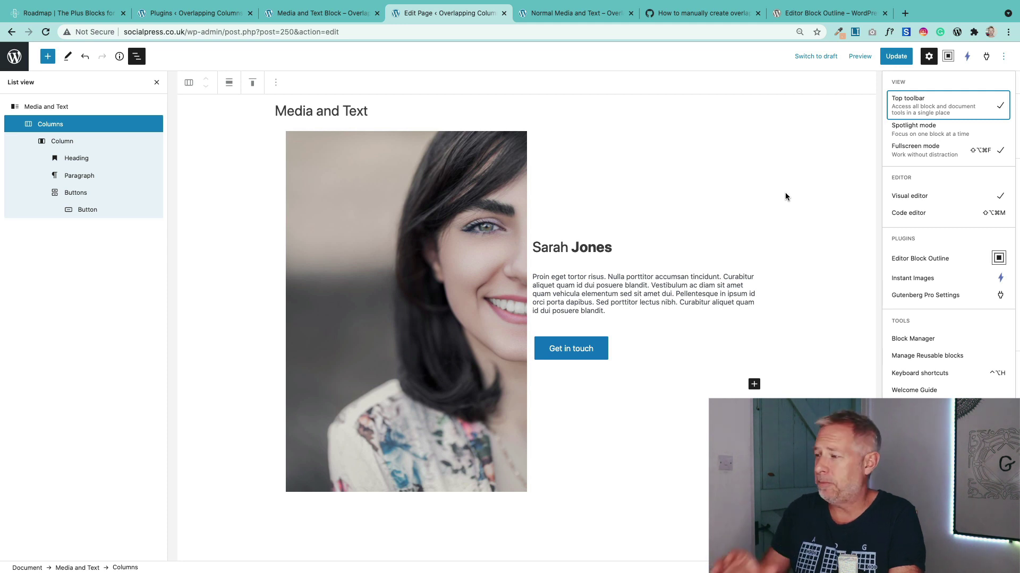
click(929, 58)
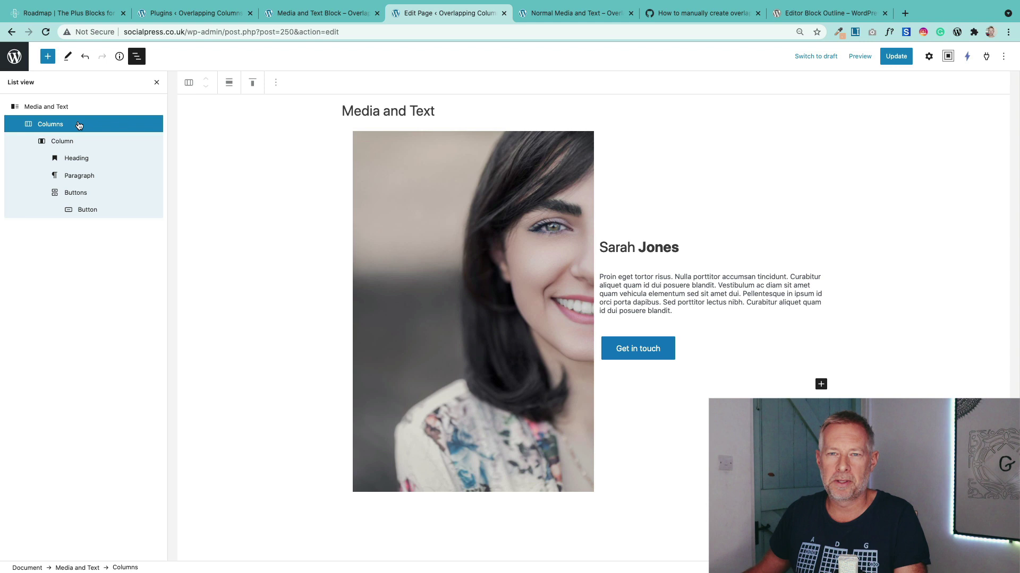
Give the Columns block holding the heading, text and button a custom light peach background
click(929, 57)
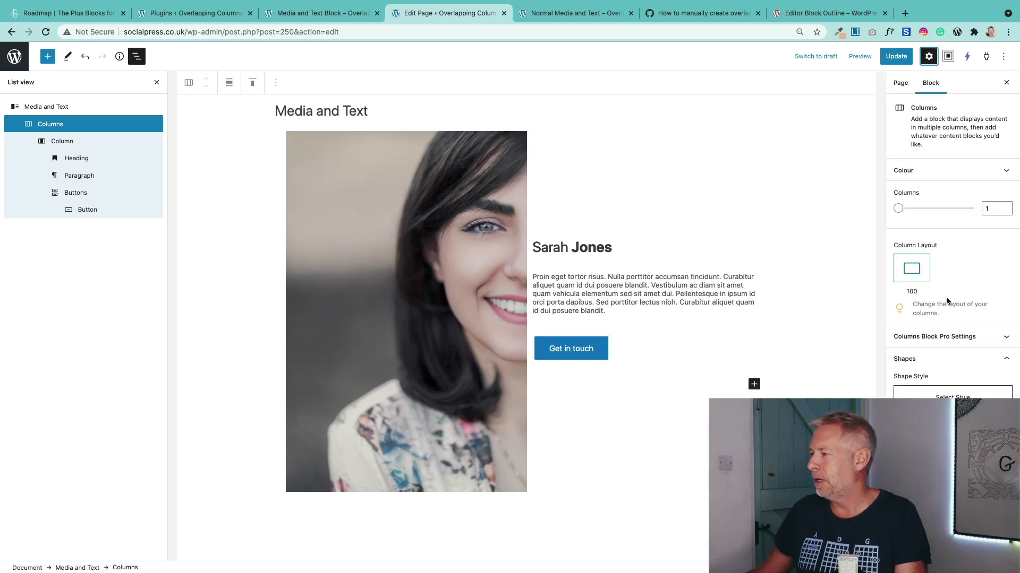
click(928, 174)
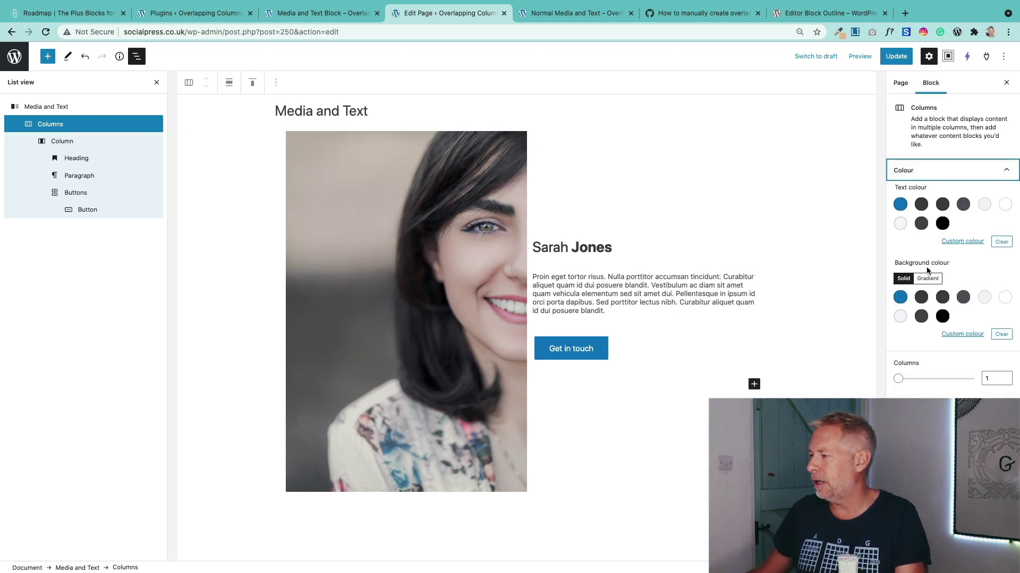
drag(958, 264, 896, 268)
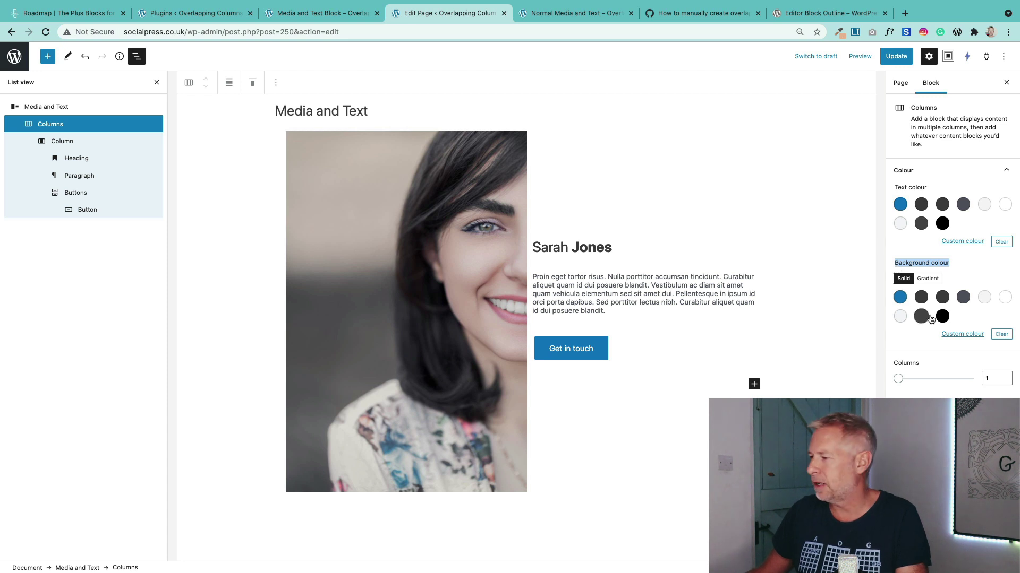
click(964, 334)
click(968, 378)
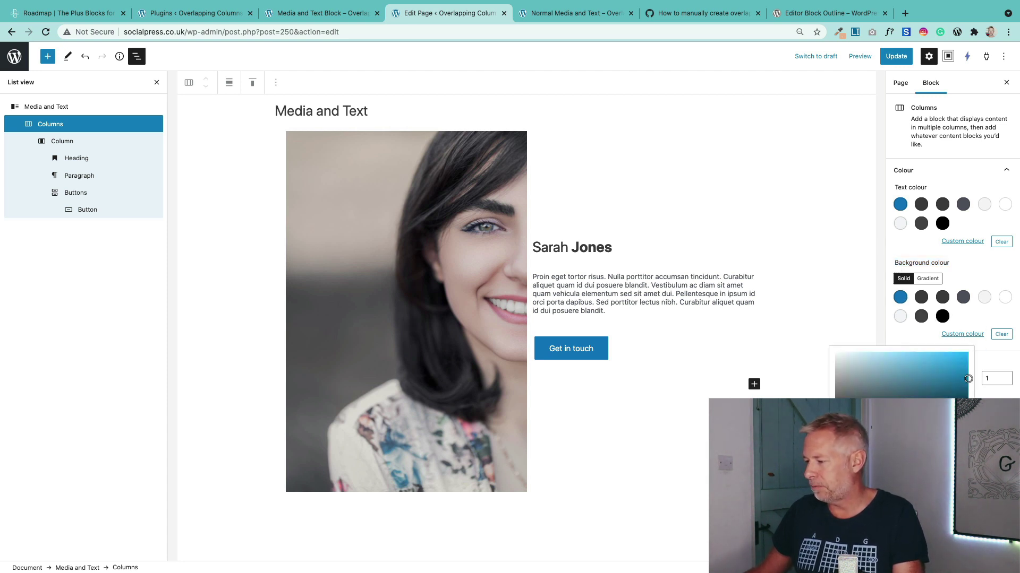
drag(903, 446, 871, 446)
click(891, 357)
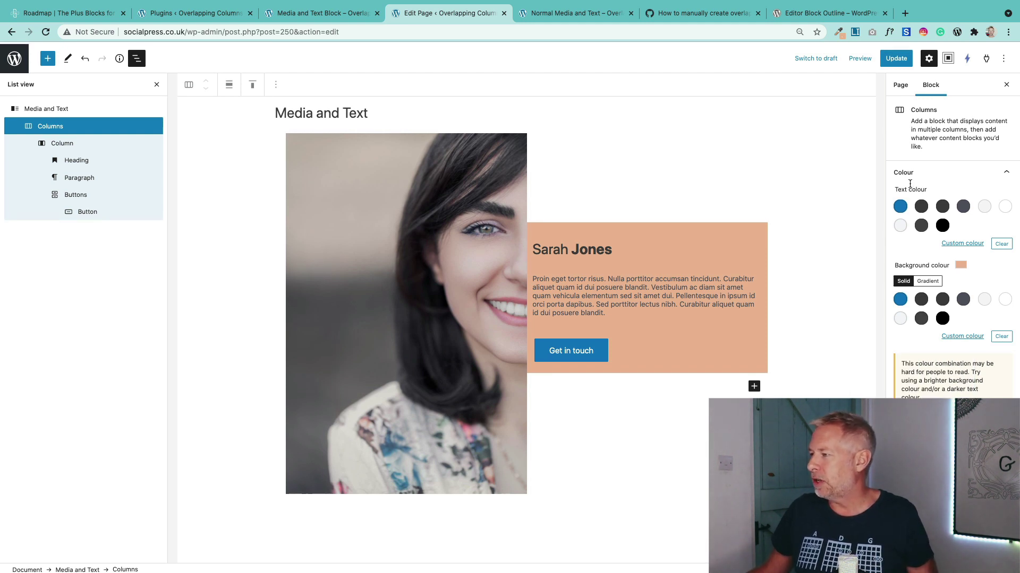
Apply the Overlap style to the Media and Text block and place its photo on the right
click(563, 144)
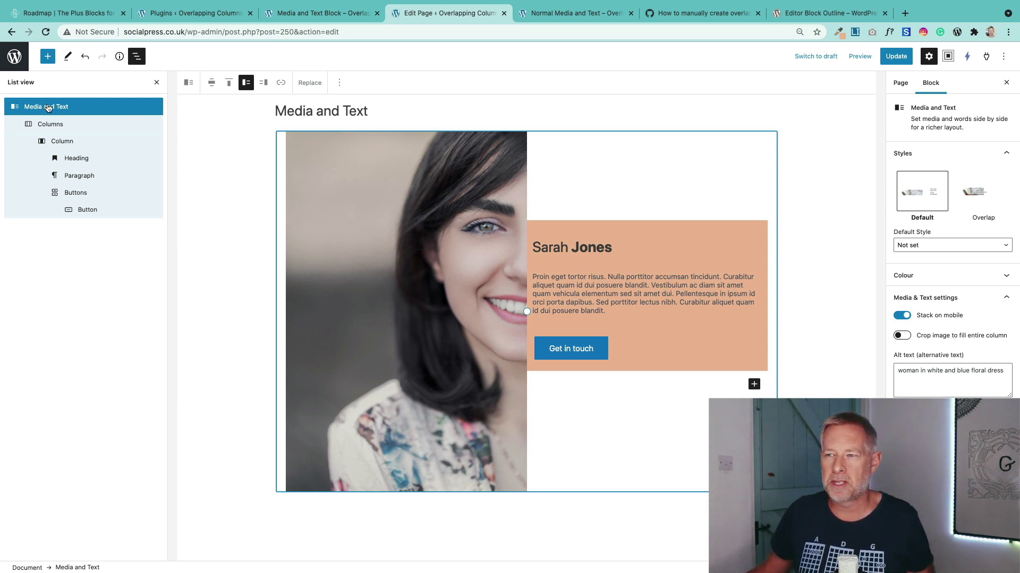
click(978, 201)
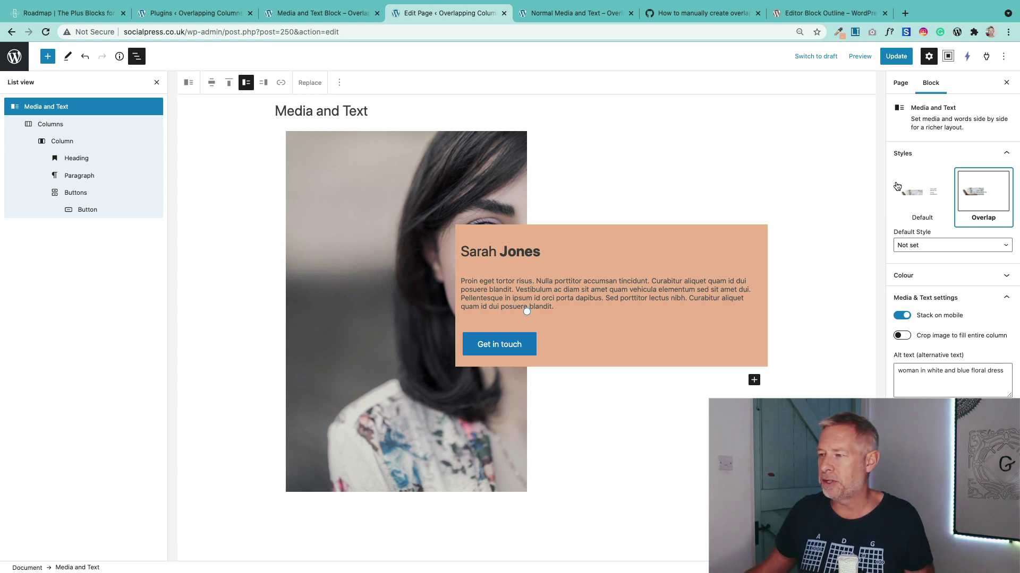
click(694, 190)
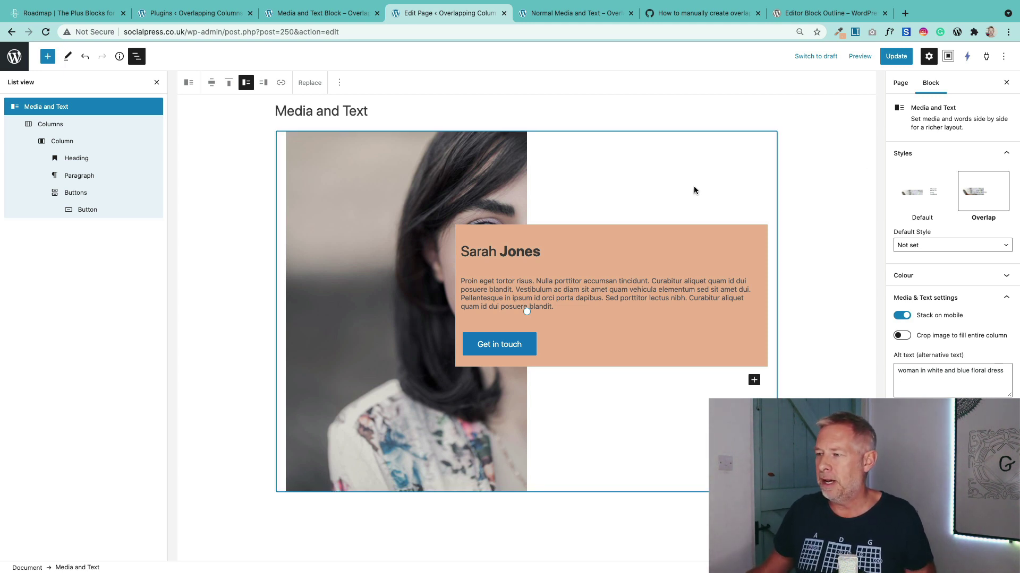
click(264, 83)
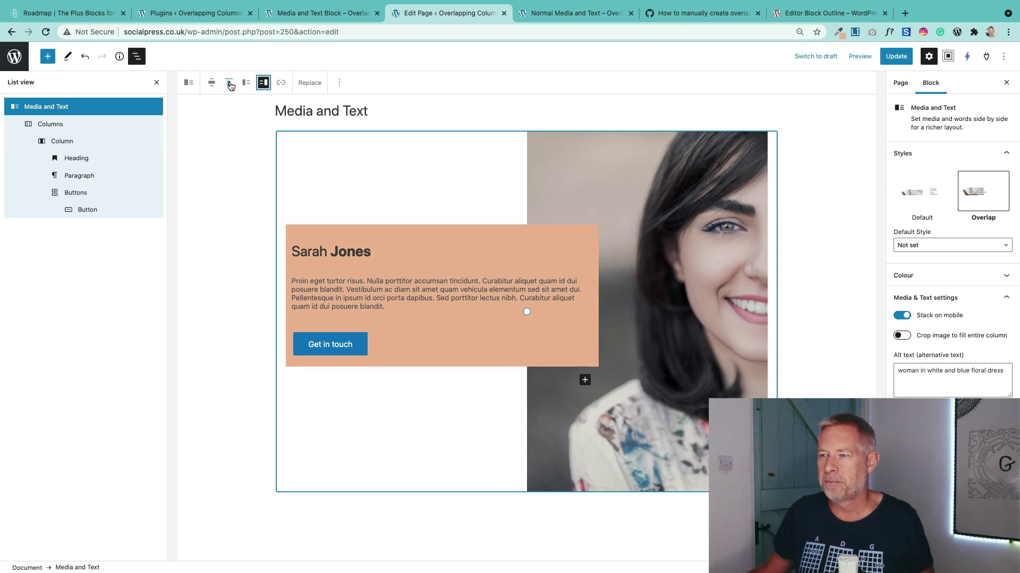
click(247, 83)
click(264, 83)
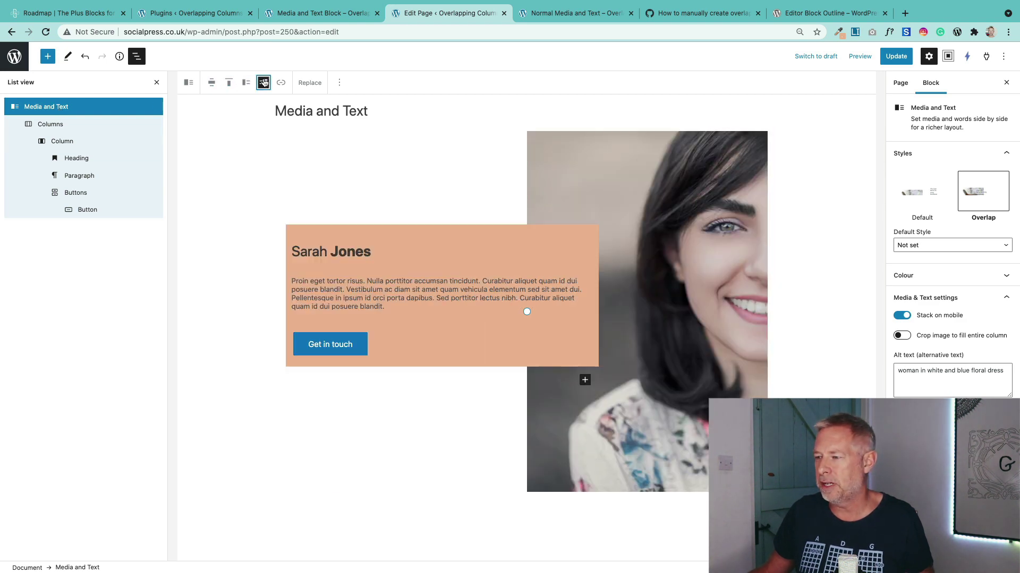
click(246, 83)
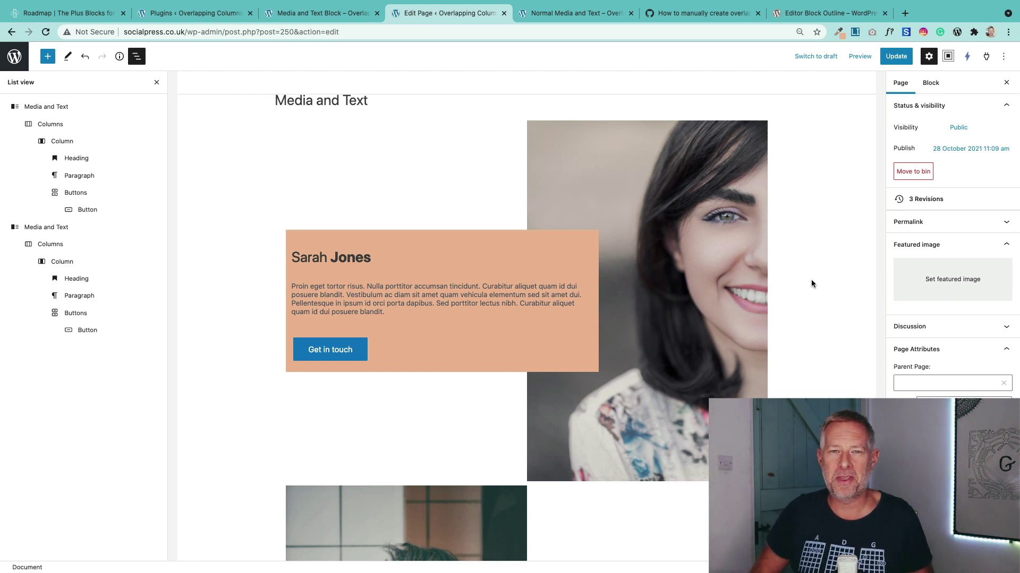
Drag the resize handle so the photo column is wider than the text, then hide List view
click(540, 427)
mouse_move(529, 297)
mouse_down()
mouse_move(377, 296)
mouse_move(513, 305)
mouse_move(595, 254)
mouse_move(614, 277)
mouse_move(630, 274)
mouse_move(408, 287)
mouse_move(538, 283)
mouse_up()
drag(587, 280, 613, 278)
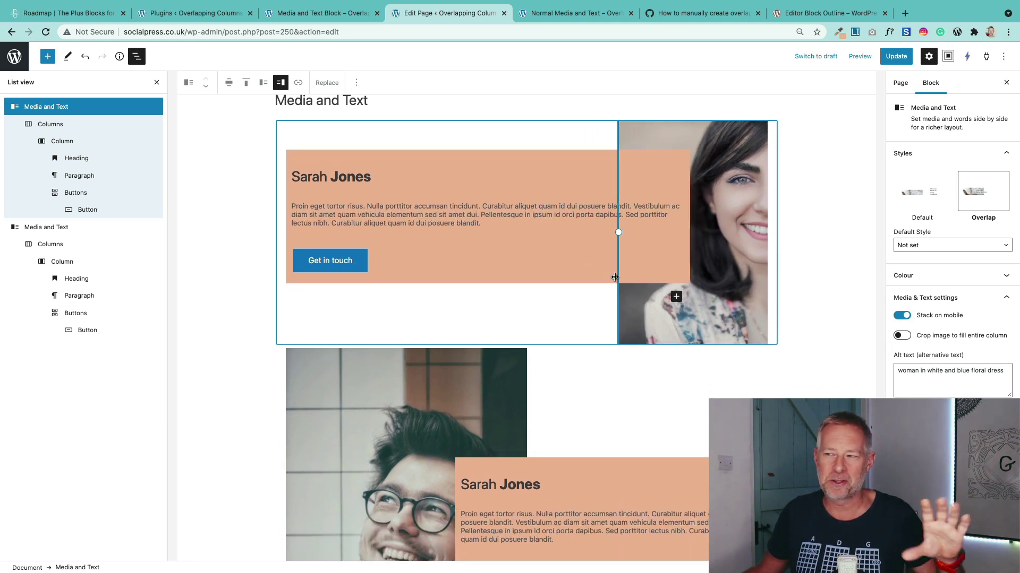
drag(612, 278, 529, 287)
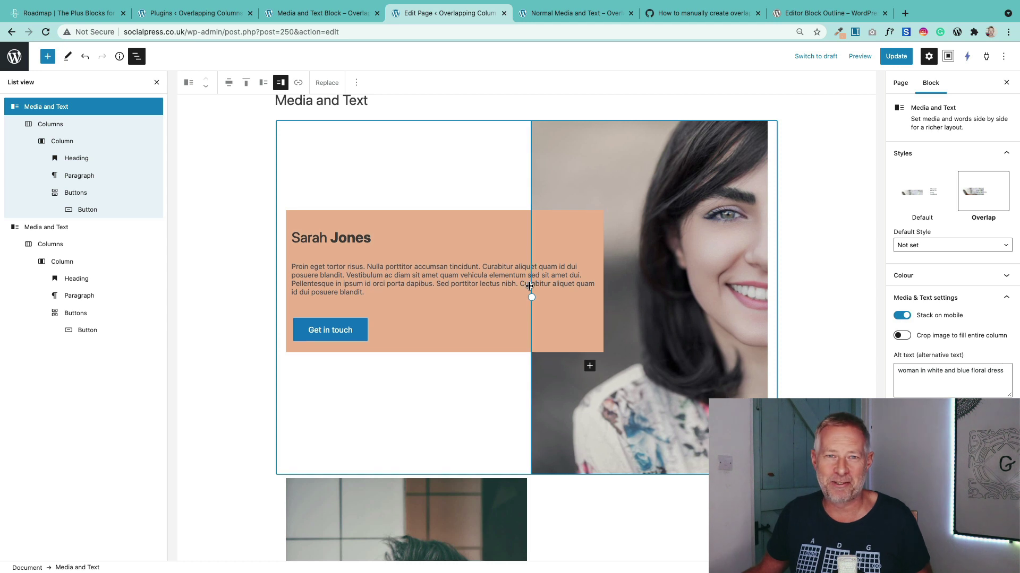
key(ctrl+alt+o)
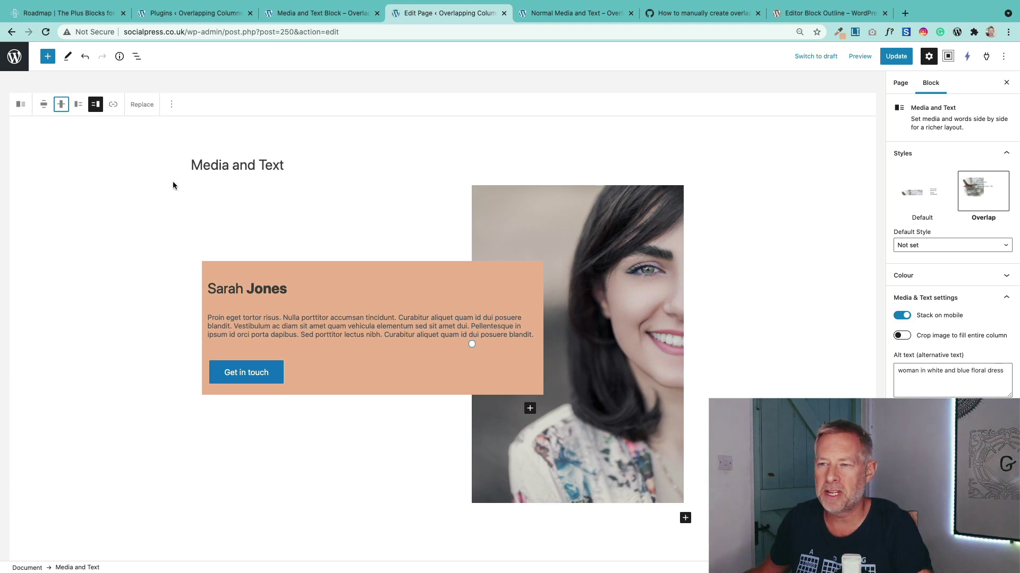
Reopen List view and try top, middle and bottom vertical alignment for the text panel
click(143, 56)
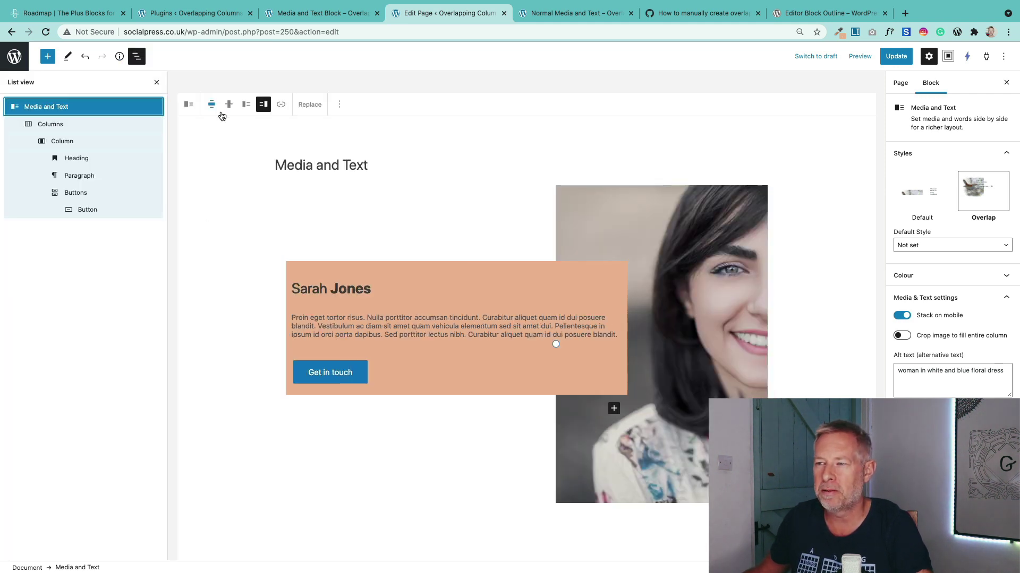
click(229, 105)
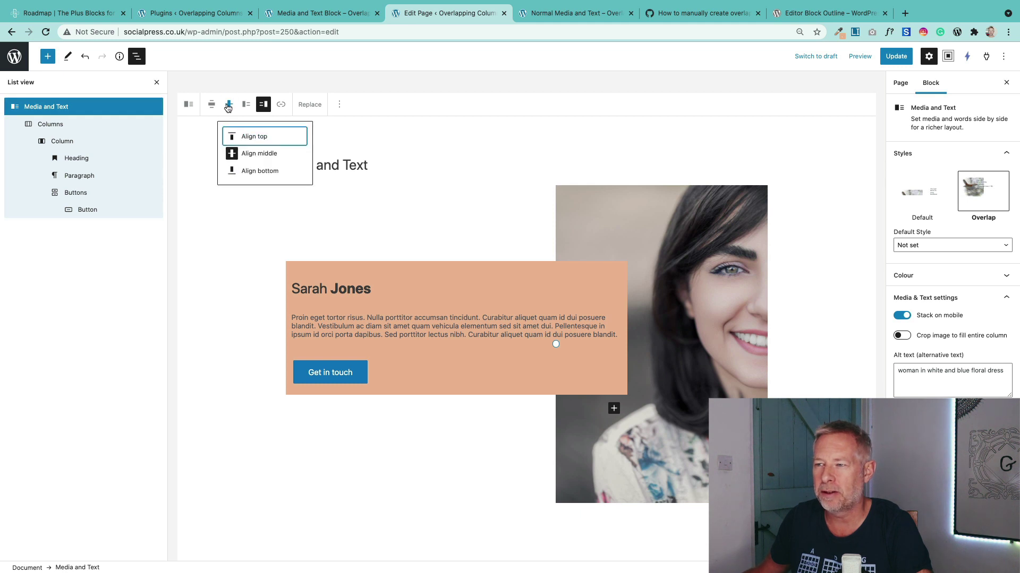
click(248, 136)
click(229, 104)
click(258, 154)
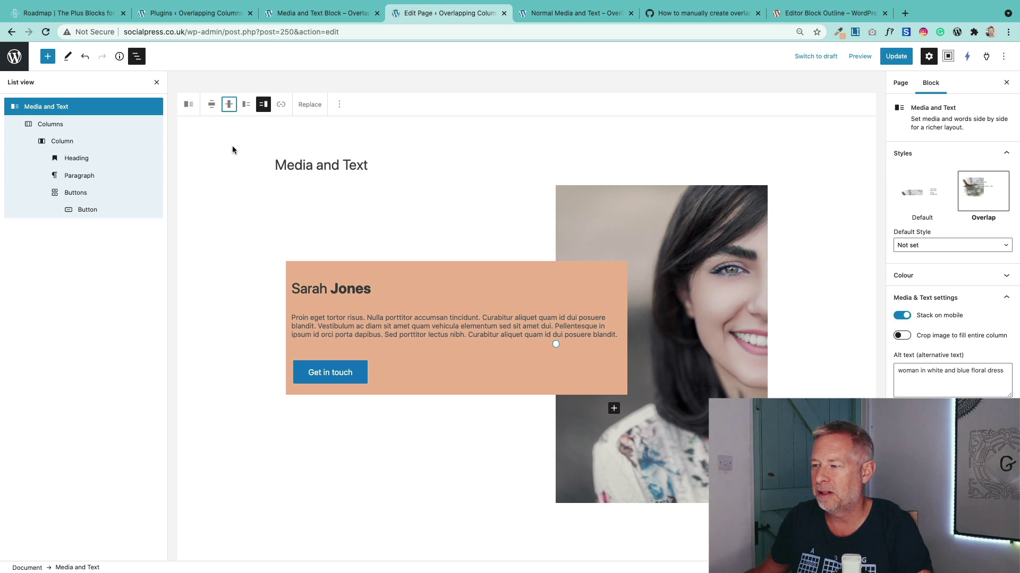
click(229, 109)
click(229, 172)
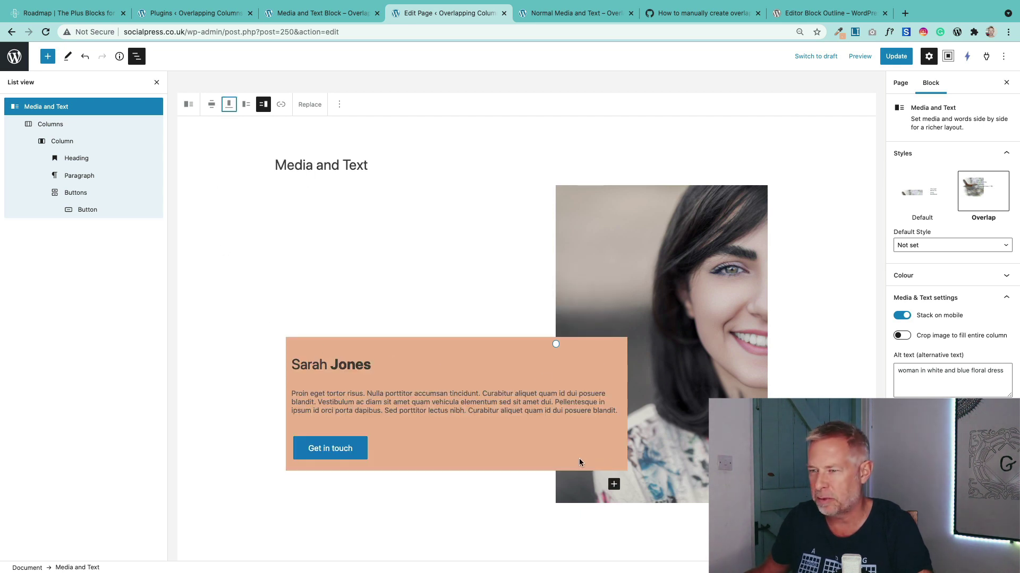
Compare middle and top alignment again, finally leaving the text panel vertically centred
click(229, 104)
click(248, 153)
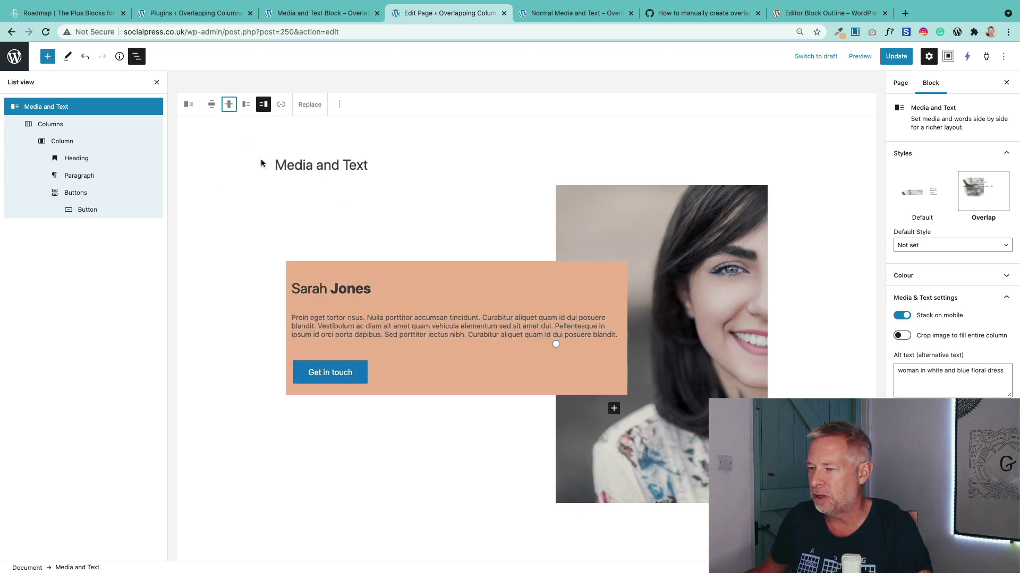
click(229, 105)
click(244, 137)
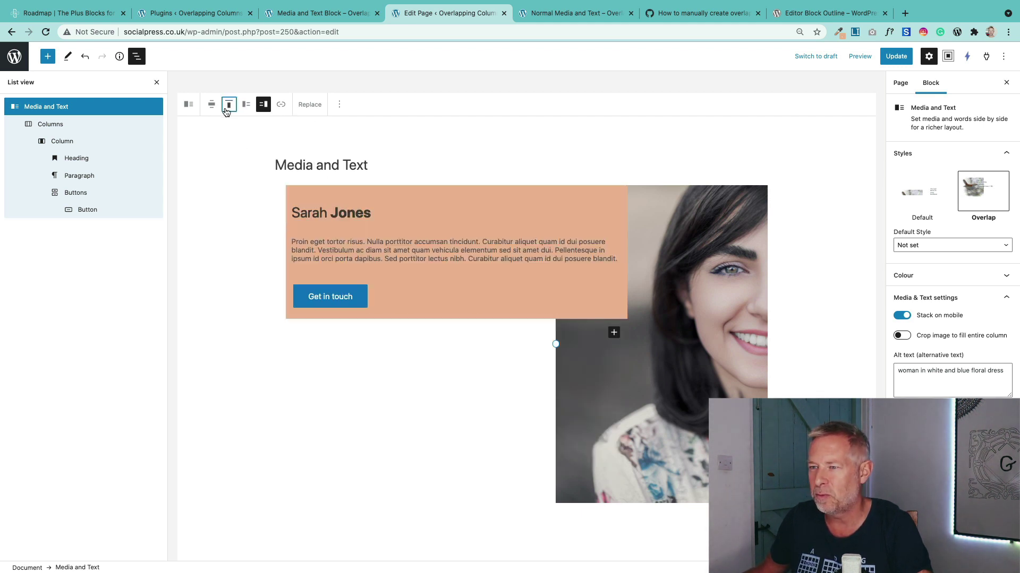
click(227, 107)
click(243, 153)
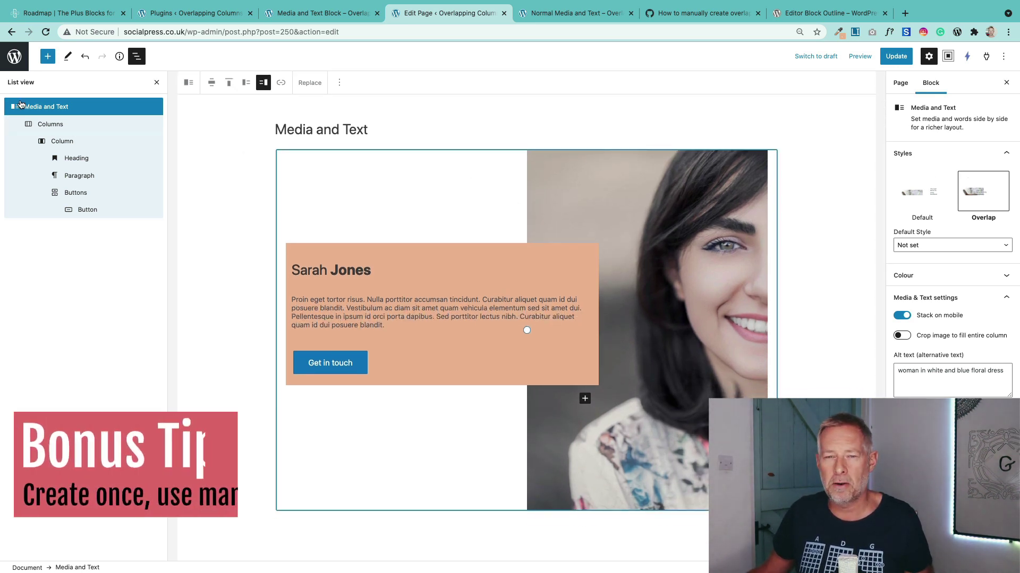
Duplicate the Media and Text block and move the copy's photo to the left
click(339, 82)
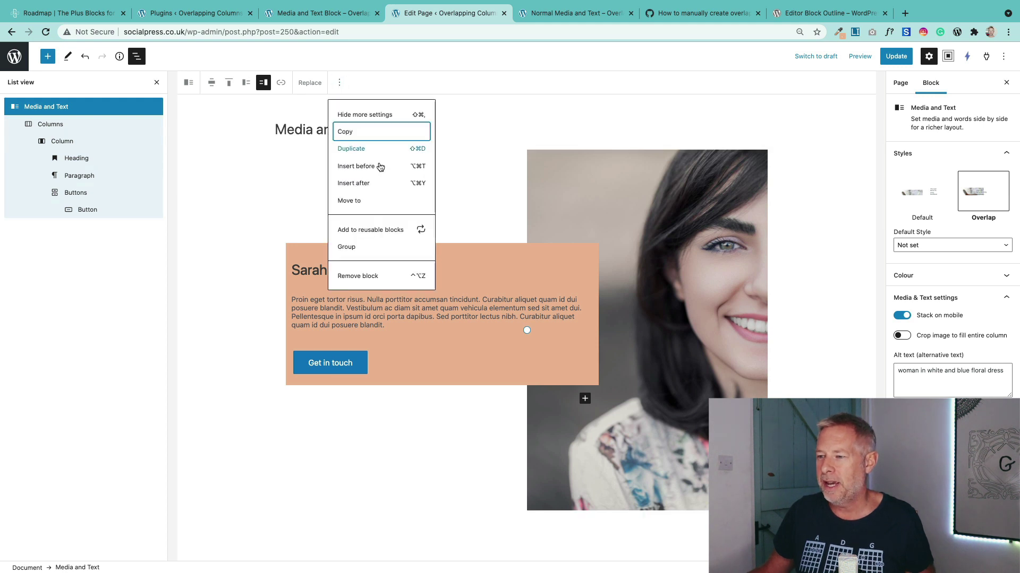
click(351, 149)
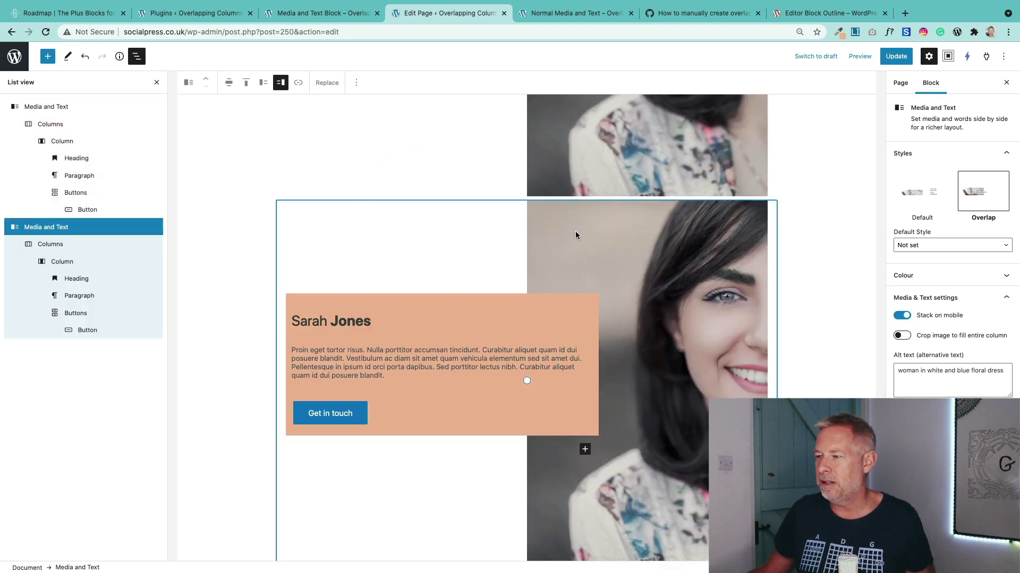
click(263, 83)
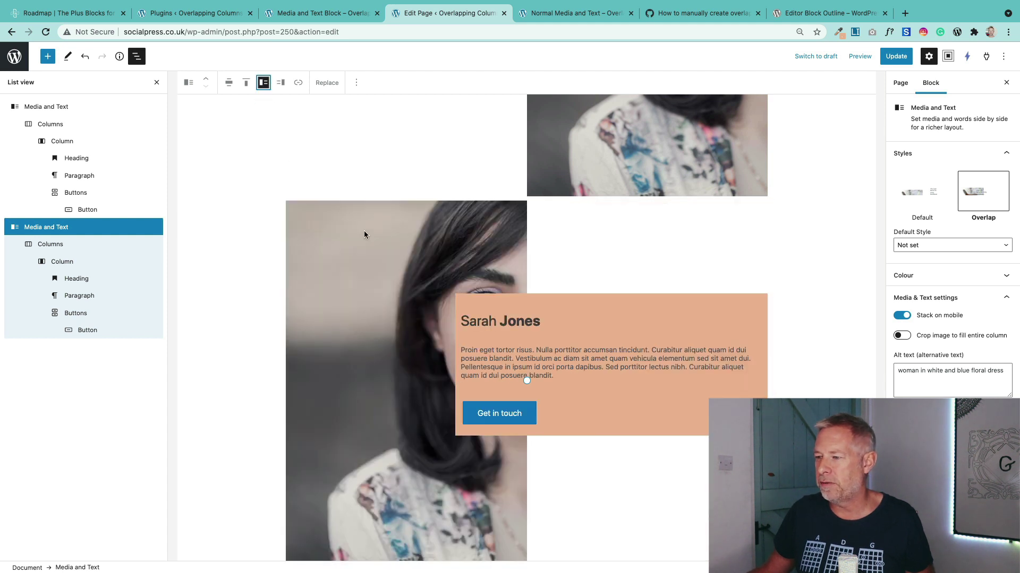
click(326, 82)
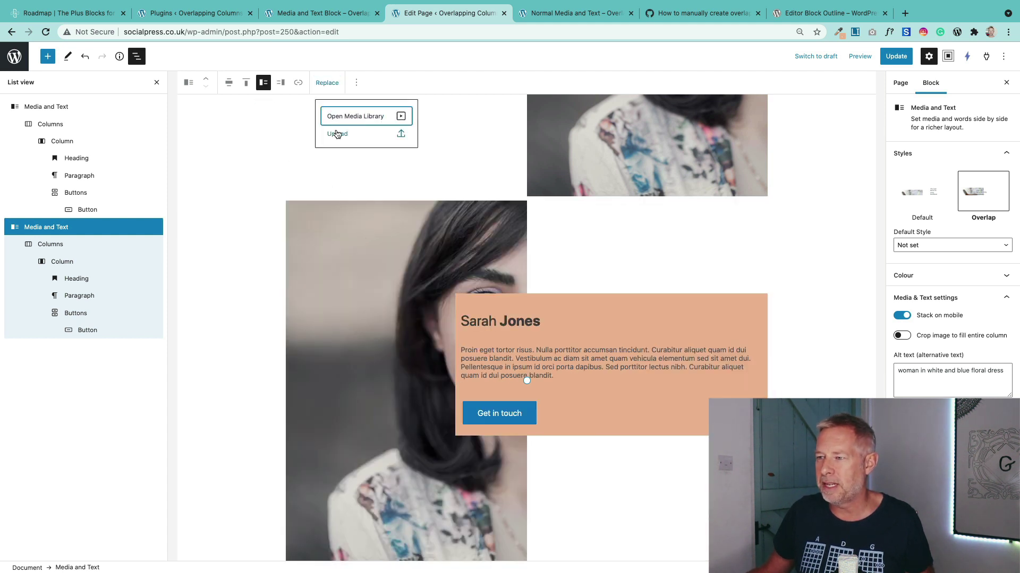
Open the Media Library to pick a replacement photo for the duplicated block
click(340, 118)
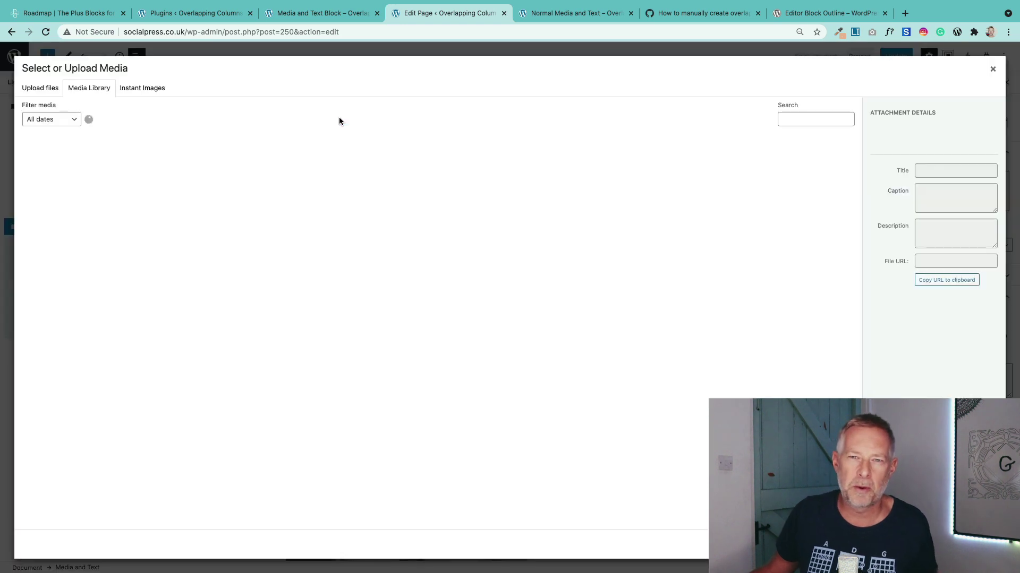